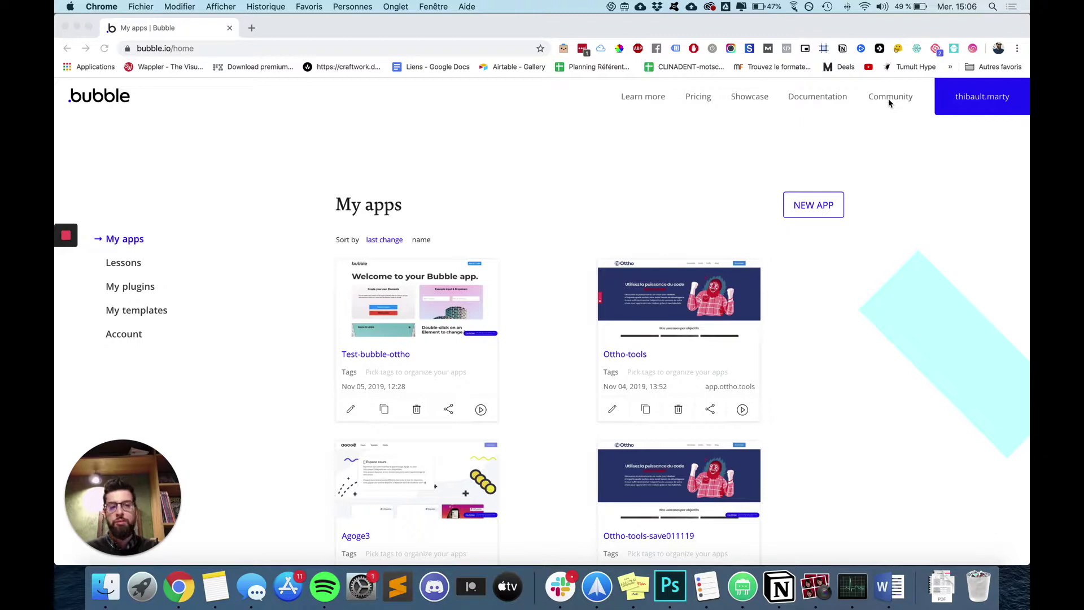
pyautogui.click(989, 128)
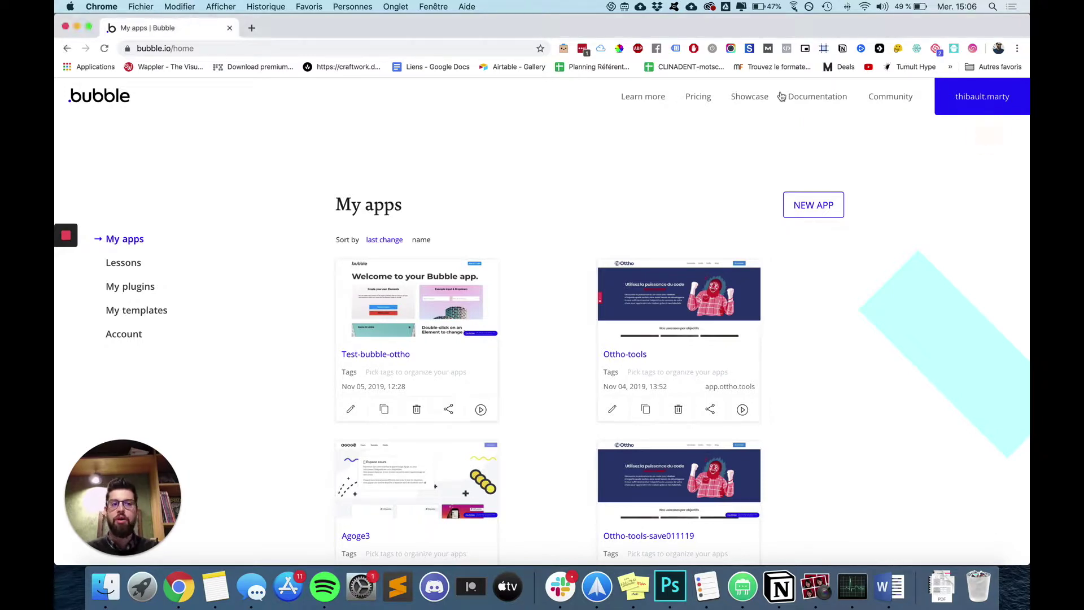
pyautogui.click(163, 48)
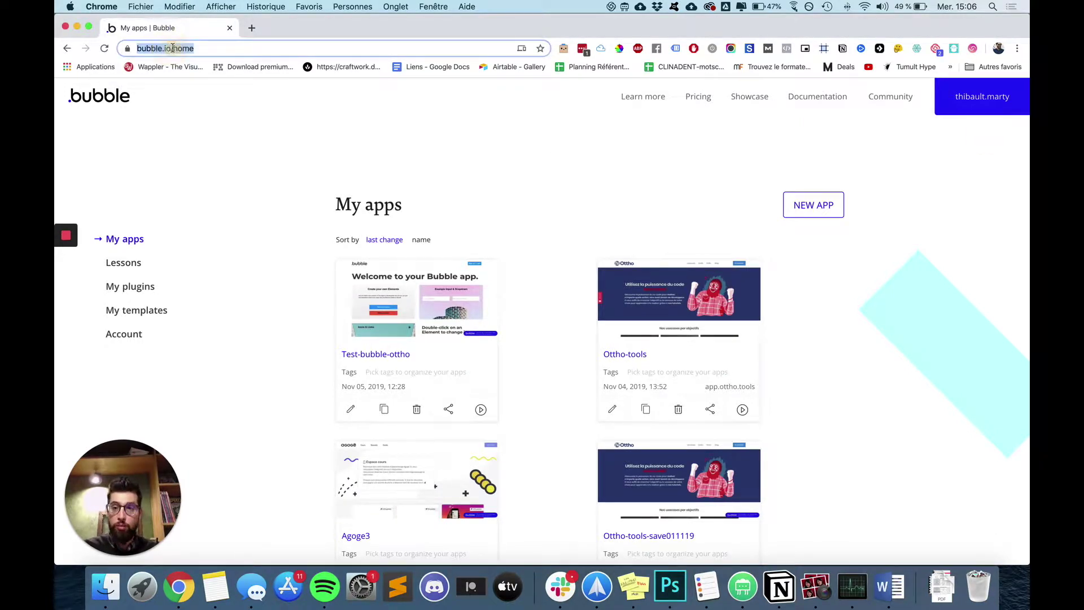
pyautogui.click(173, 48)
pyautogui.doubleClick(203, 48)
pyautogui.press('BackSpace')
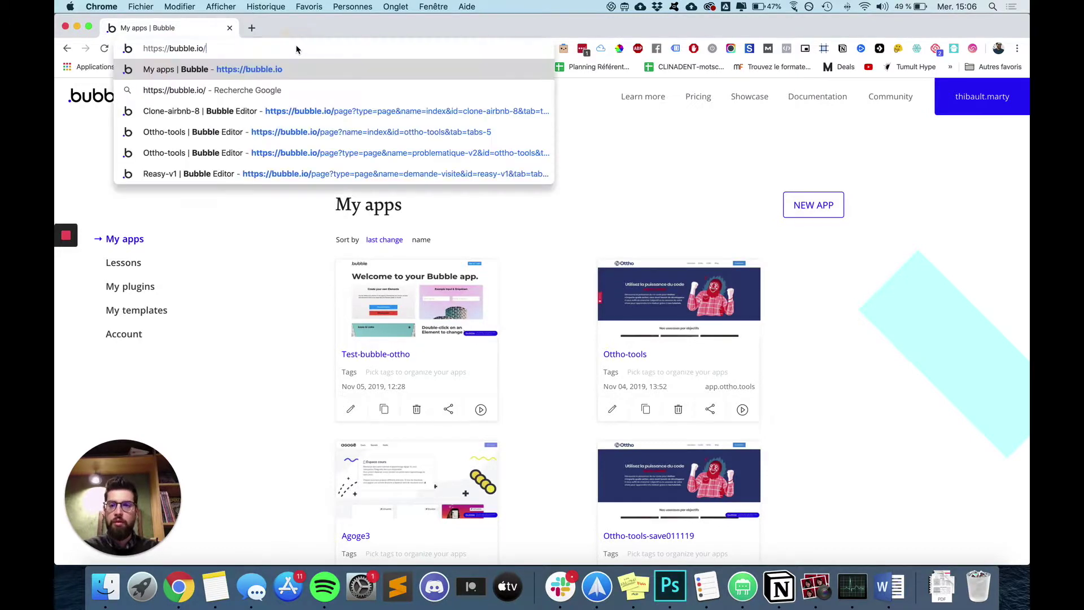
pyautogui.press('Return')
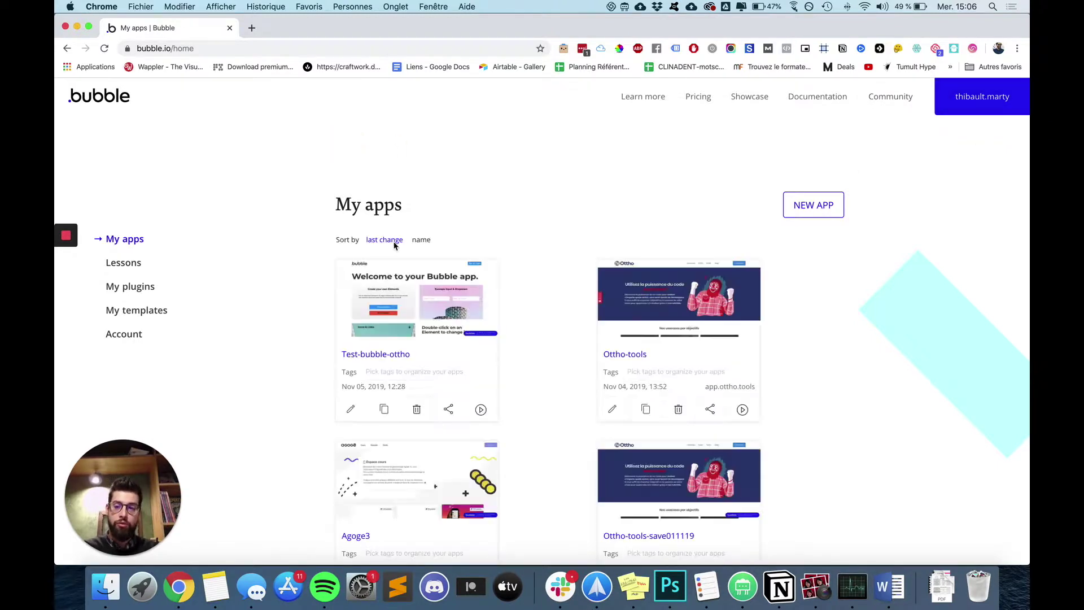
# Open the Lessons page and look through the list of interactive tutorials
pyautogui.click(125, 263)
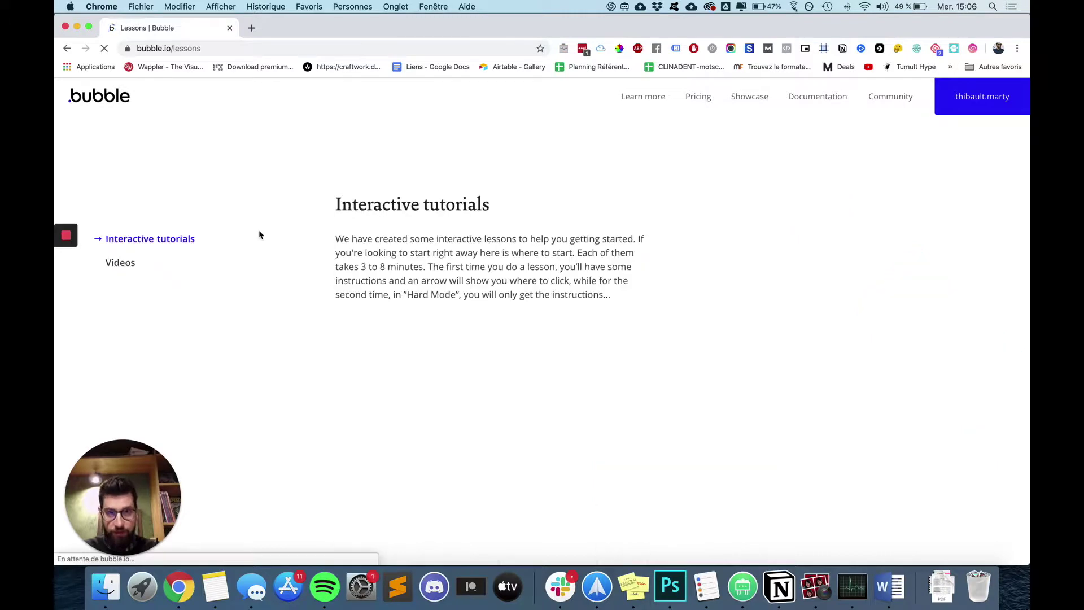
pyautogui.scroll(-9, 555, 232)
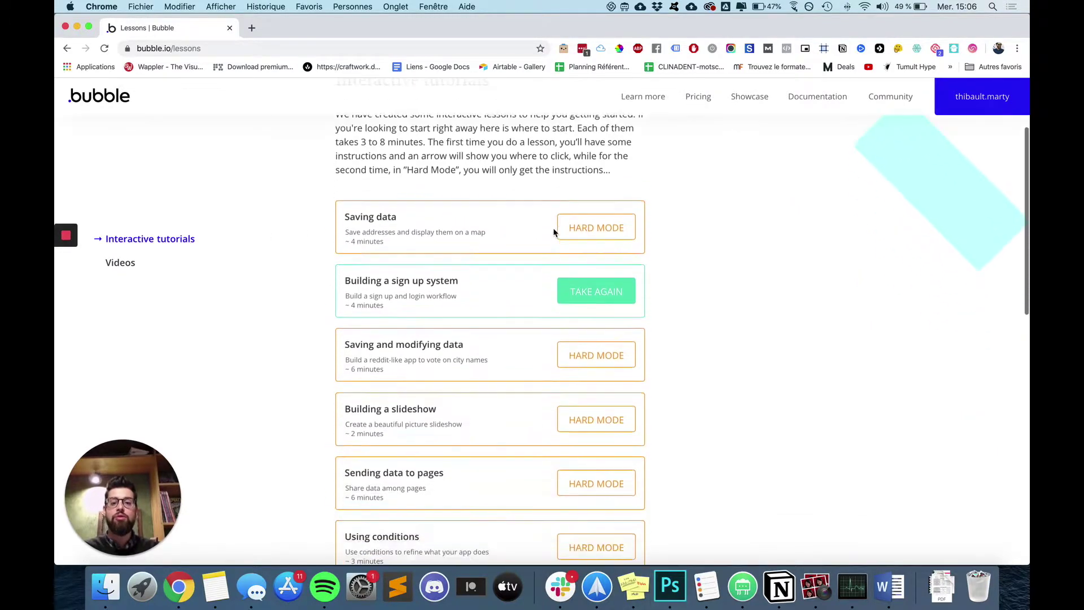
pyautogui.scroll(7, 554, 232)
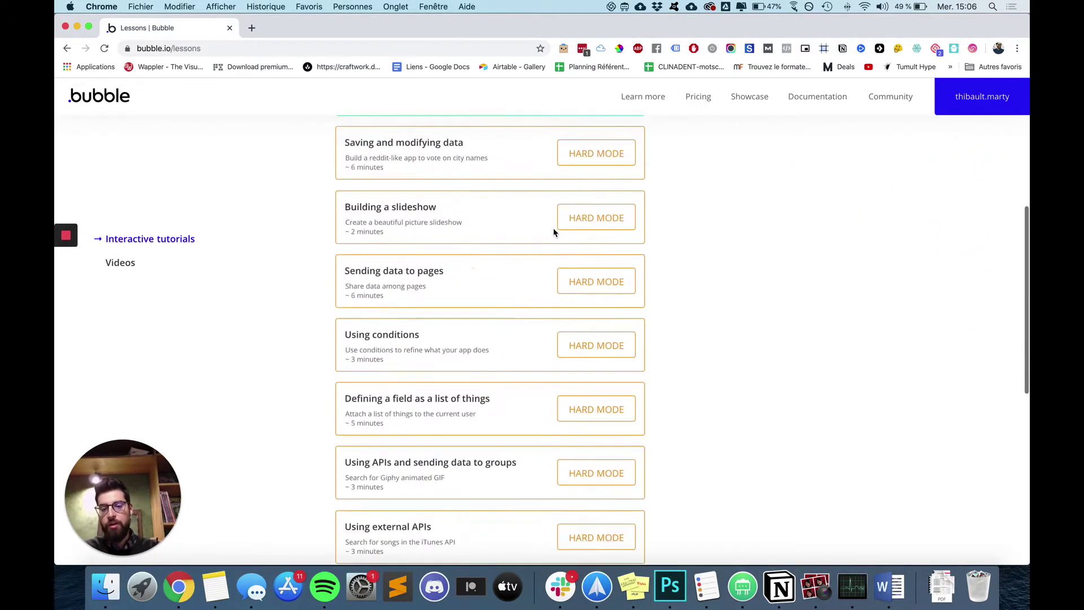
pyautogui.scroll(2, 372, 202)
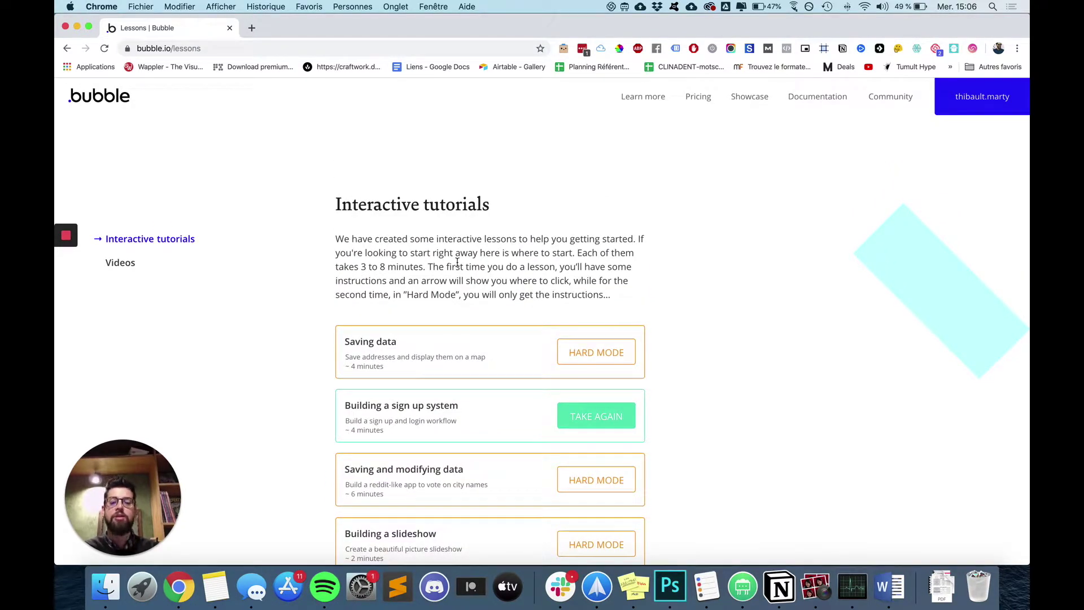
pyautogui.scroll(-1, 457, 267)
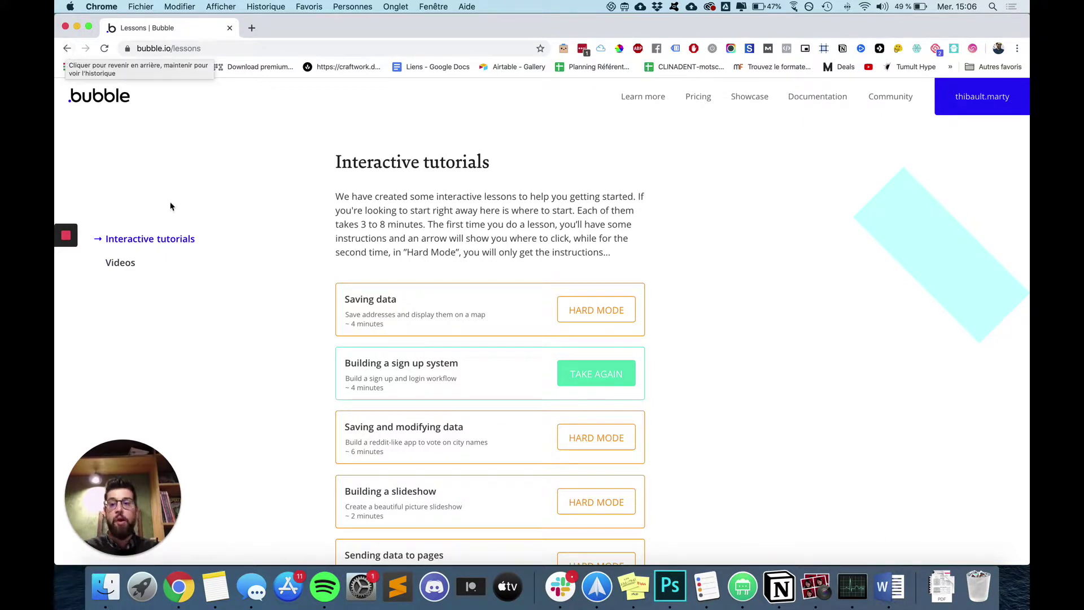
# View the tutorial videos page and return to the My apps page
pyautogui.click(130, 263)
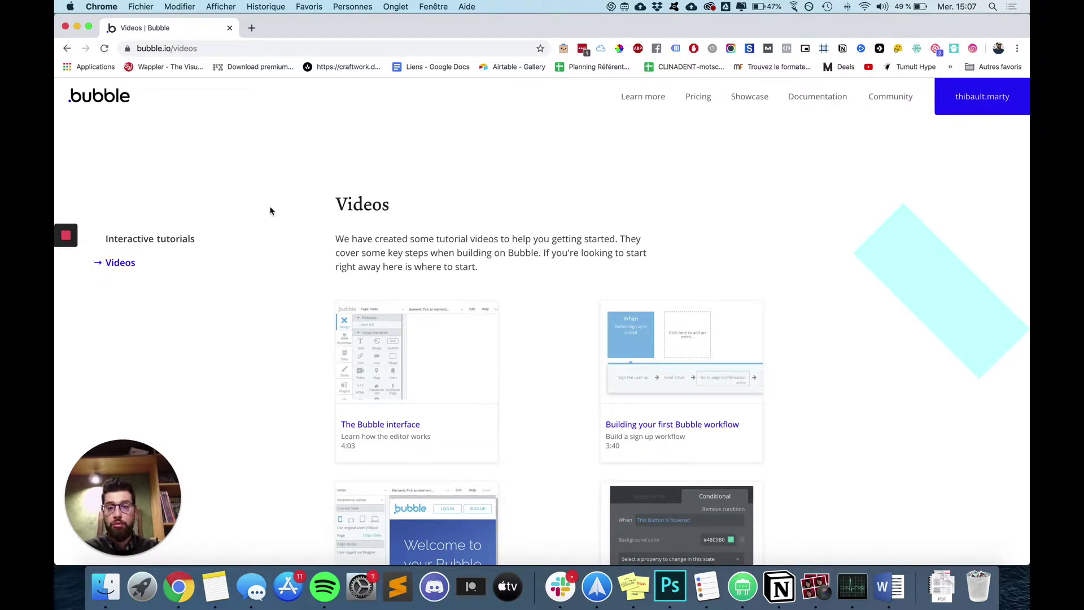
pyautogui.click(66, 50)
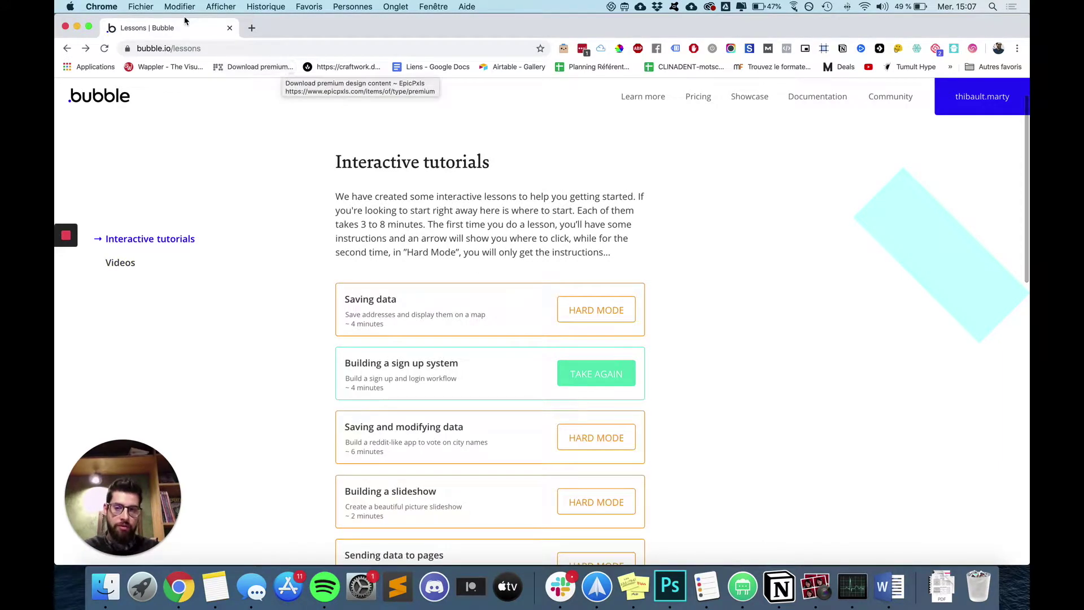
pyautogui.click(66, 49)
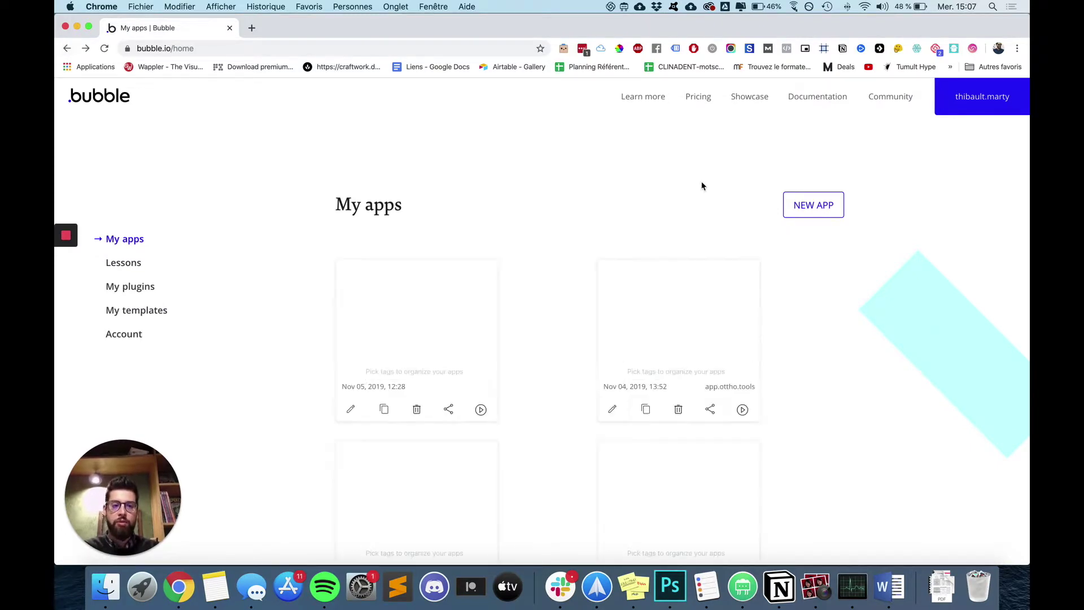
# Create a new app named Test-application-bubble without a template
pyautogui.click(821, 208)
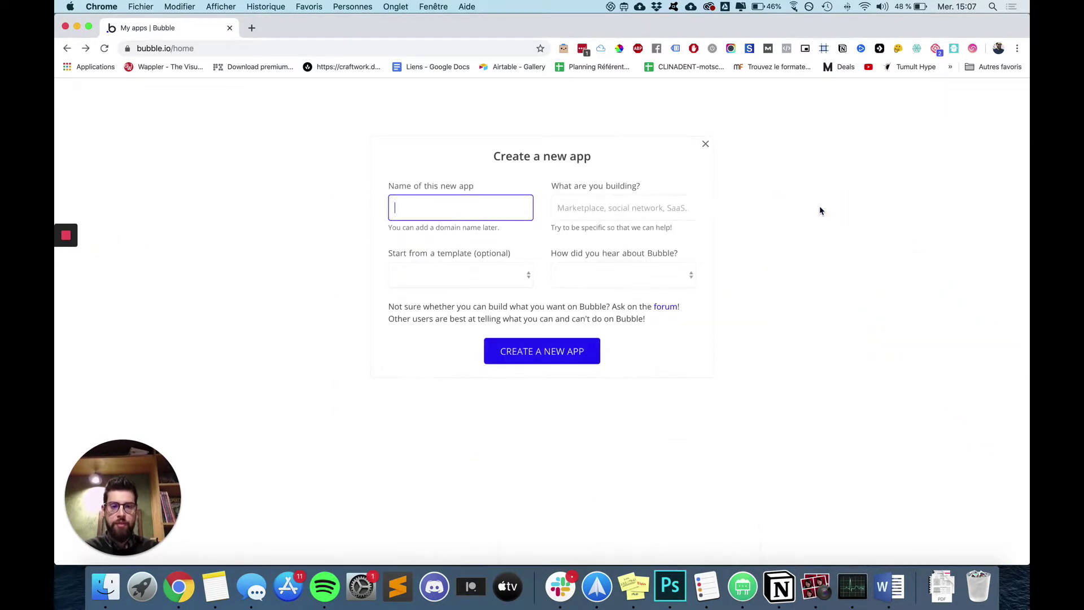
pyautogui.click(415, 213)
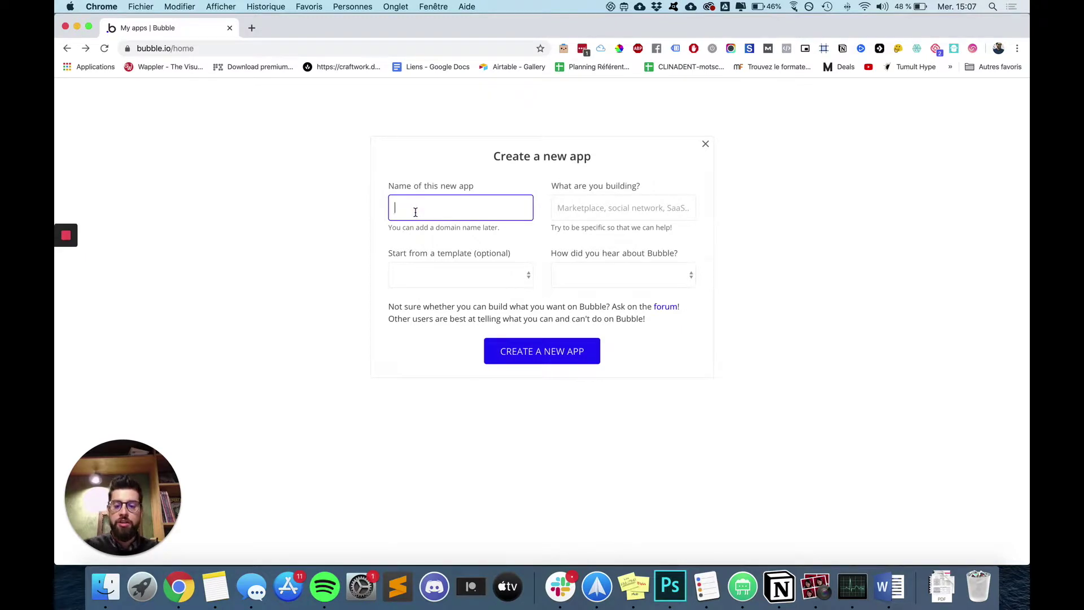
pyautogui.write('Test')
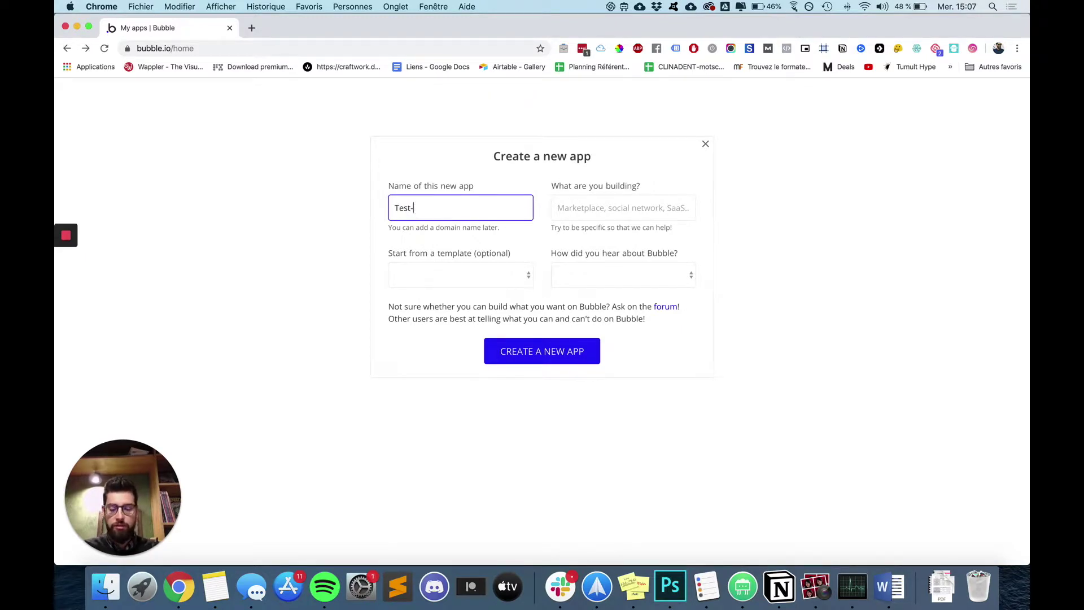
pyautogui.write('-applucatio')
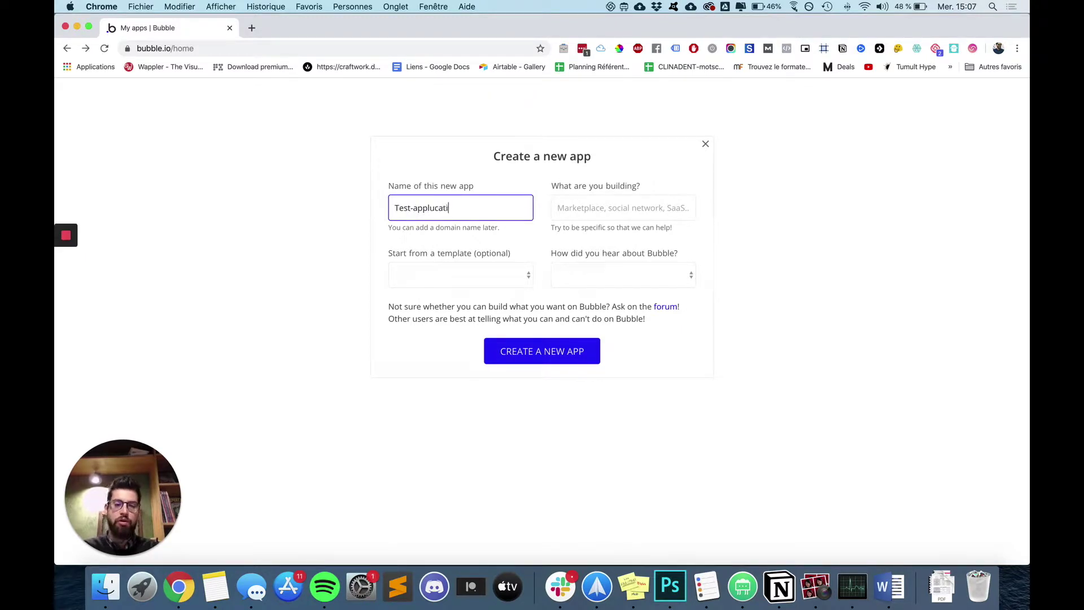
pyautogui.press('BackSpace')
pyautogui.press('BackSpace')
pyautogui.press('BackSpace')
pyautogui.press('BackSpace')
pyautogui.press('BackSpace')
pyautogui.press('BackSpace')
pyautogui.write('ica')
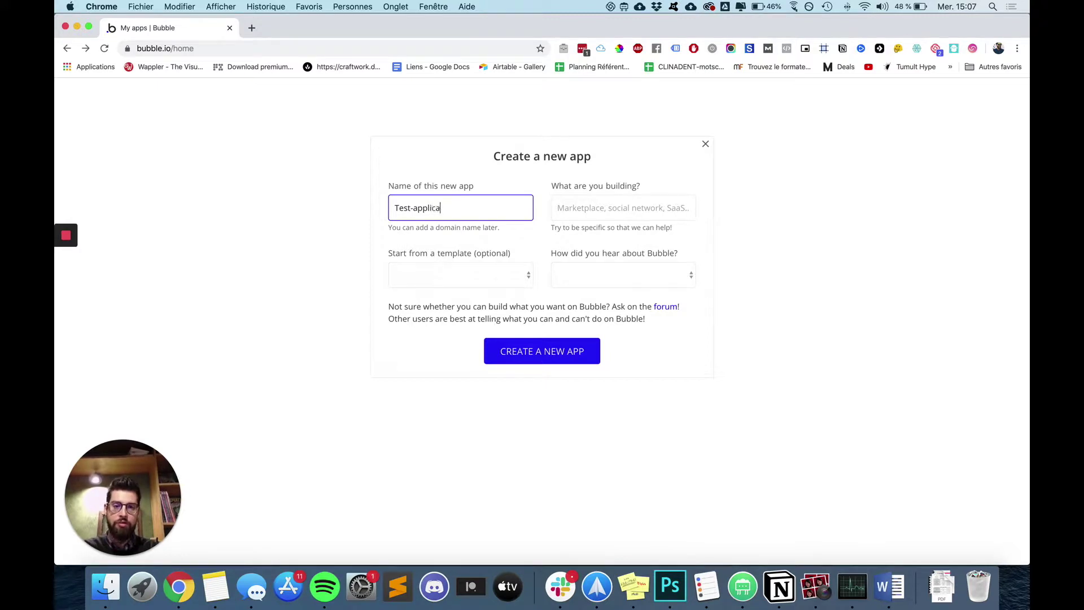
pyautogui.write('tion-bubbble')
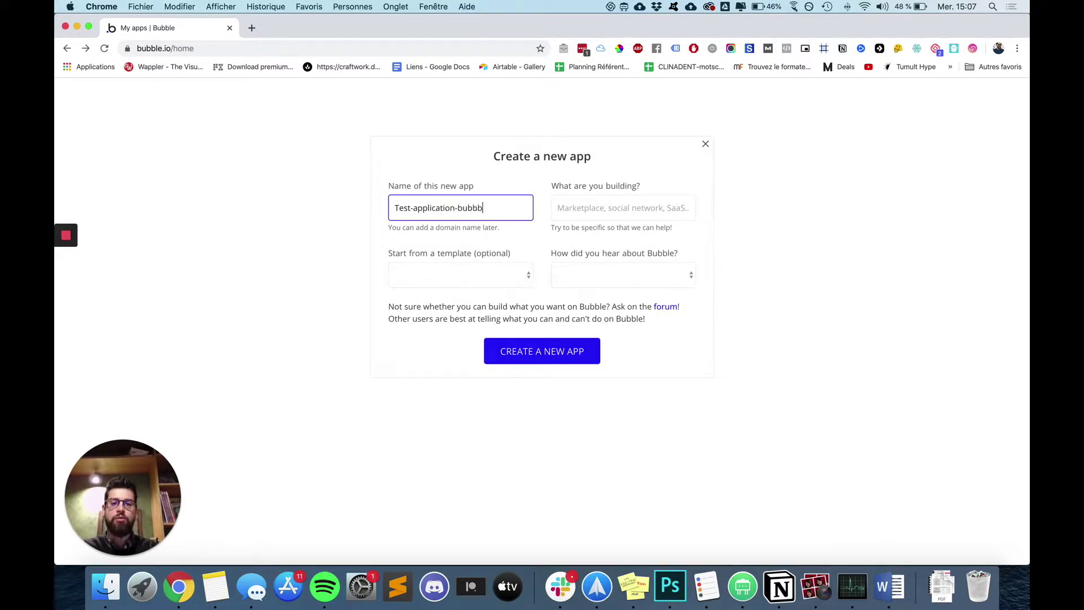
pyautogui.press('BackSpace')
pyautogui.press('BackSpace')
pyautogui.write('l')
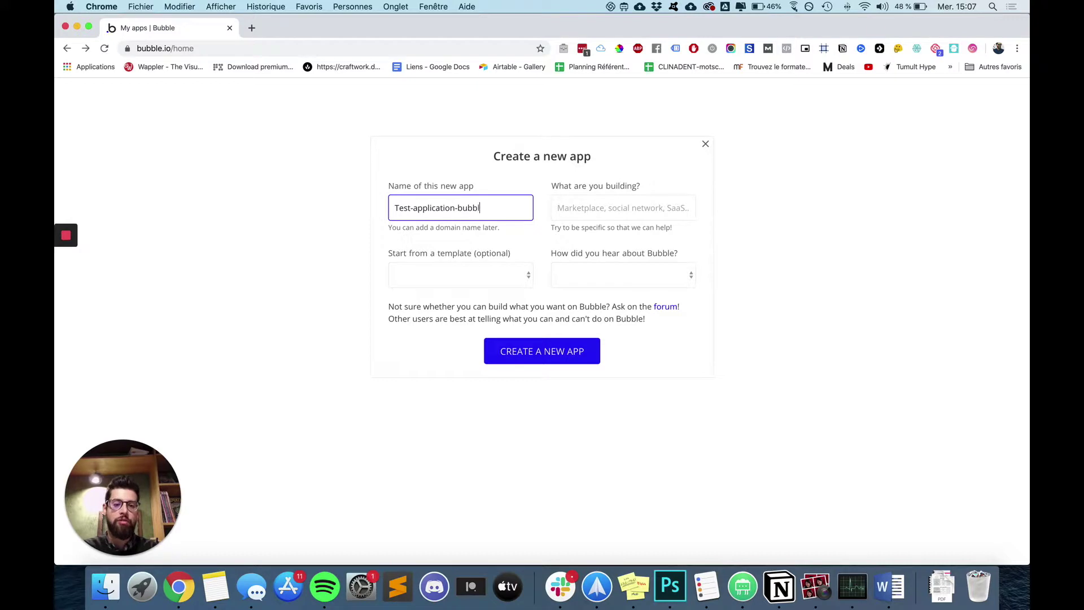
pyautogui.write('e')
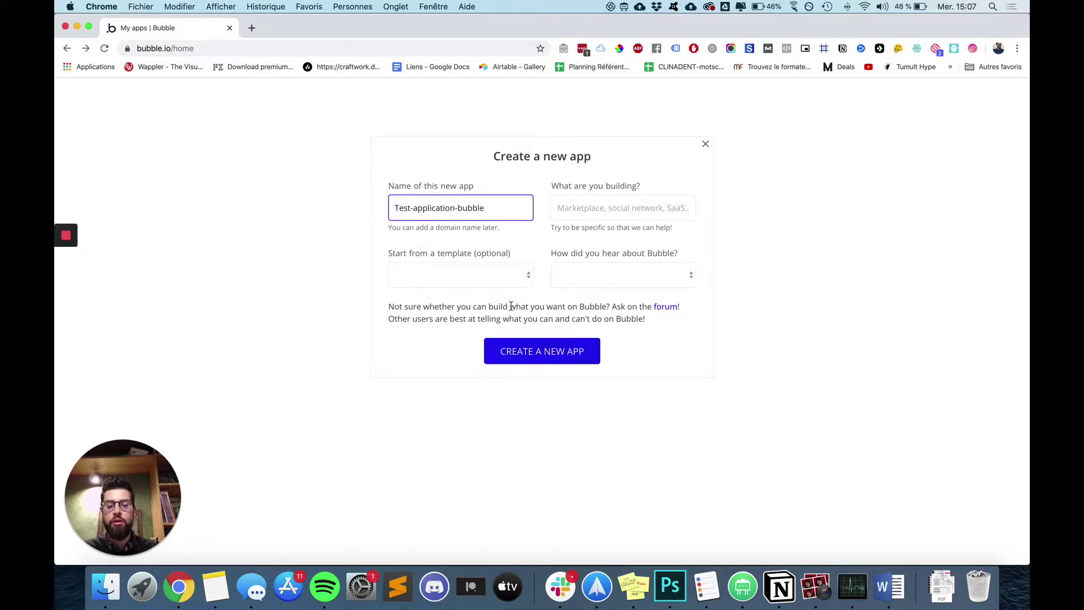
pyautogui.click(515, 350)
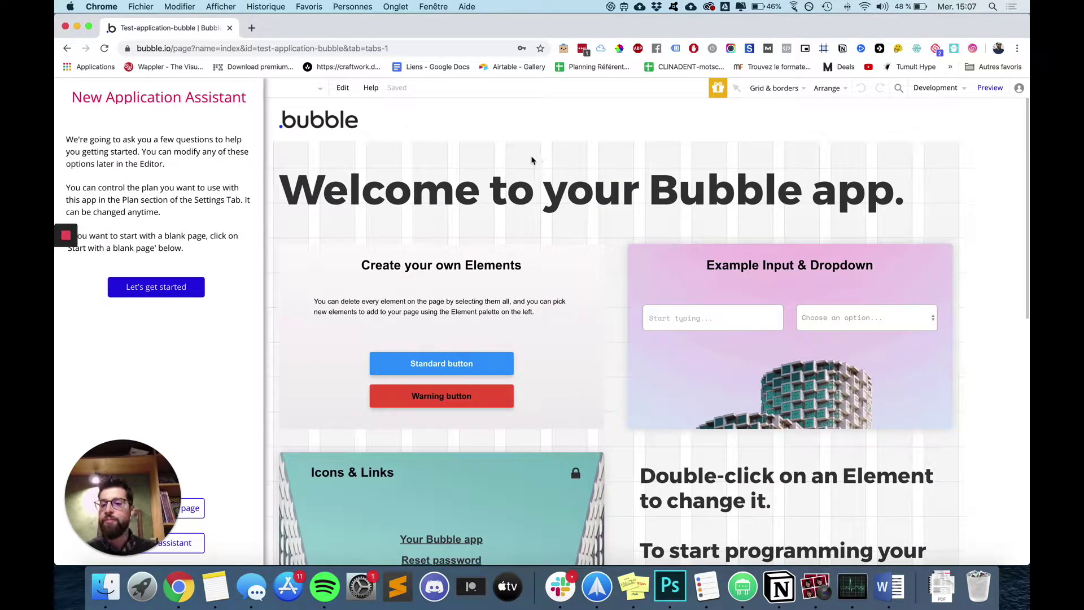
pyautogui.moveTo(143, 475); pyautogui.dragTo(977, 447)
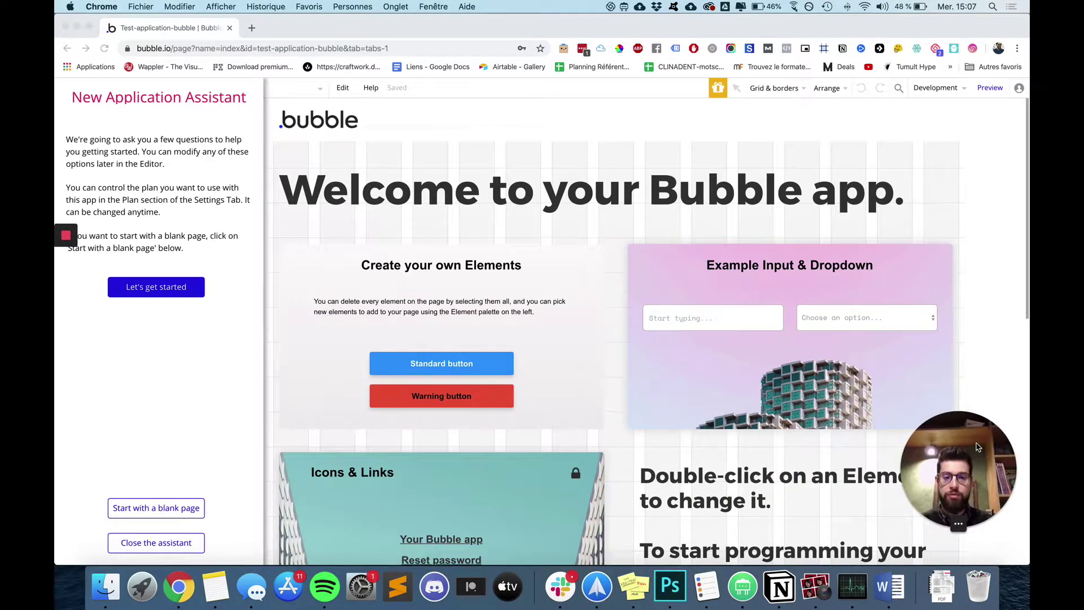
pyautogui.click(593, 236)
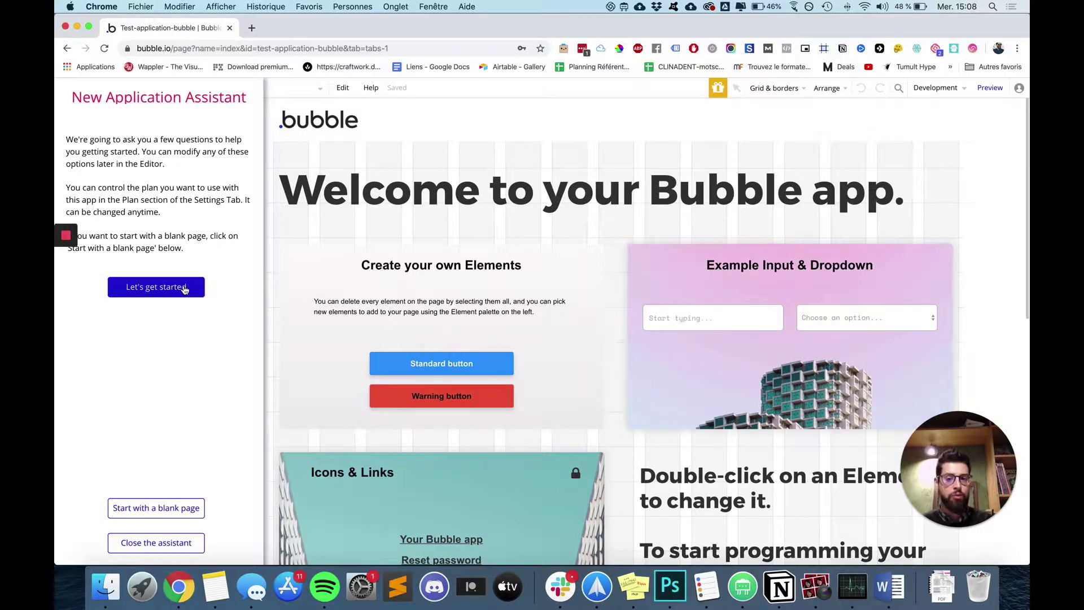
# In the New Application Assistant, keep the suggested browser tab title and set the app's main language to French (fr_fr)
pyautogui.click(185, 290)
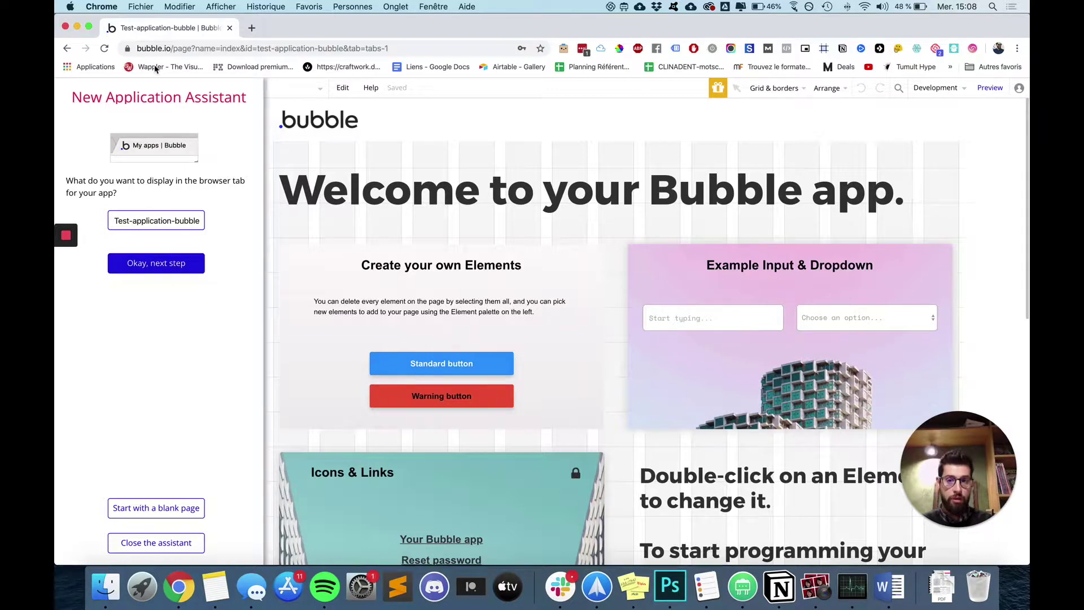
pyautogui.click(170, 264)
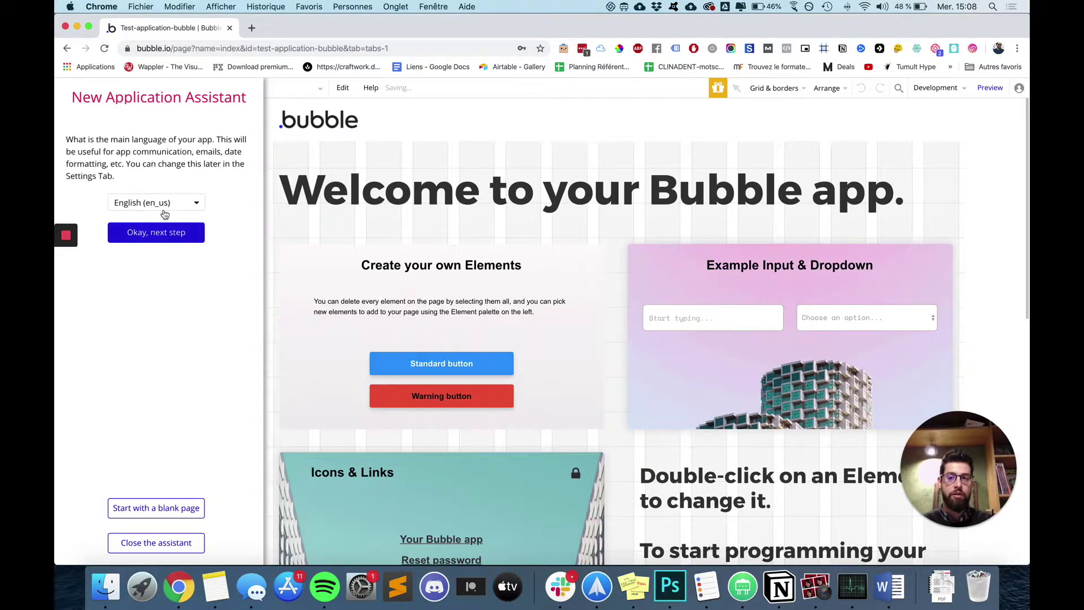
pyautogui.click(153, 202)
pyautogui.scroll(-3, 154, 363)
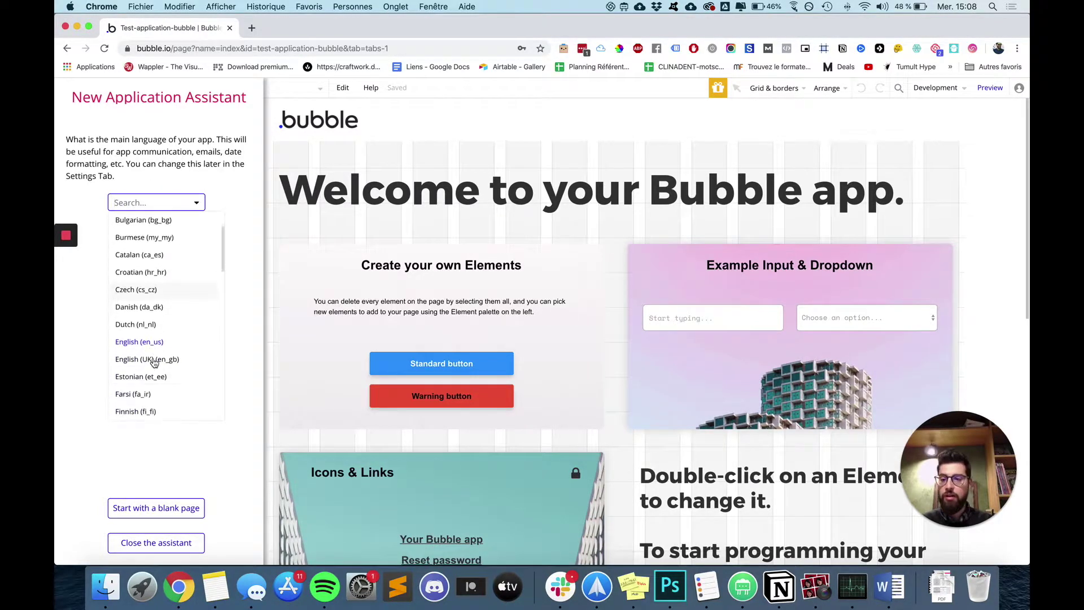
pyautogui.scroll(-2, 154, 364)
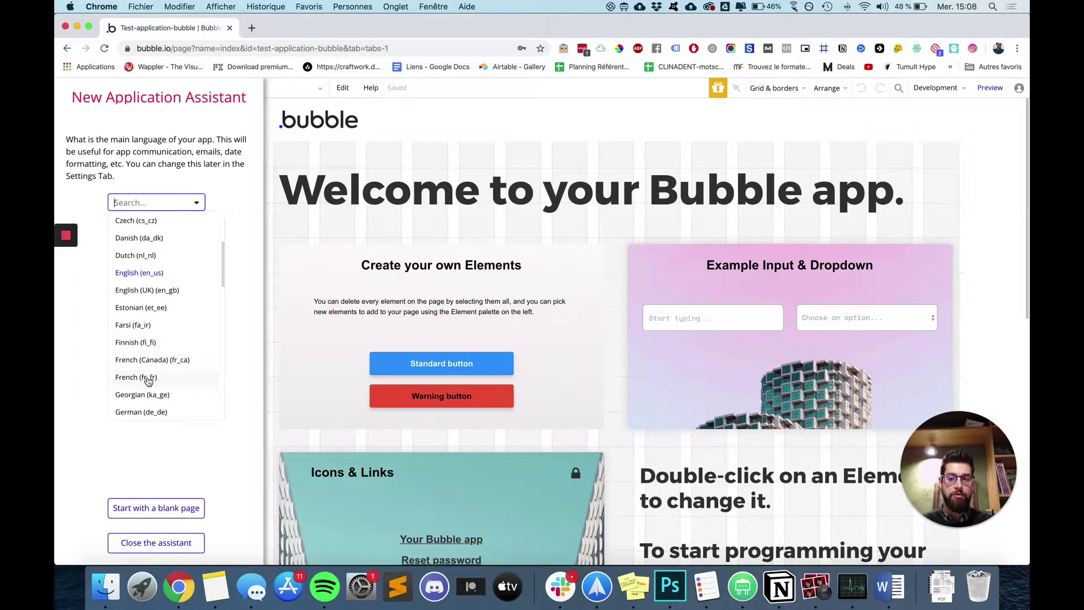
pyautogui.click(149, 377)
pyautogui.click(150, 232)
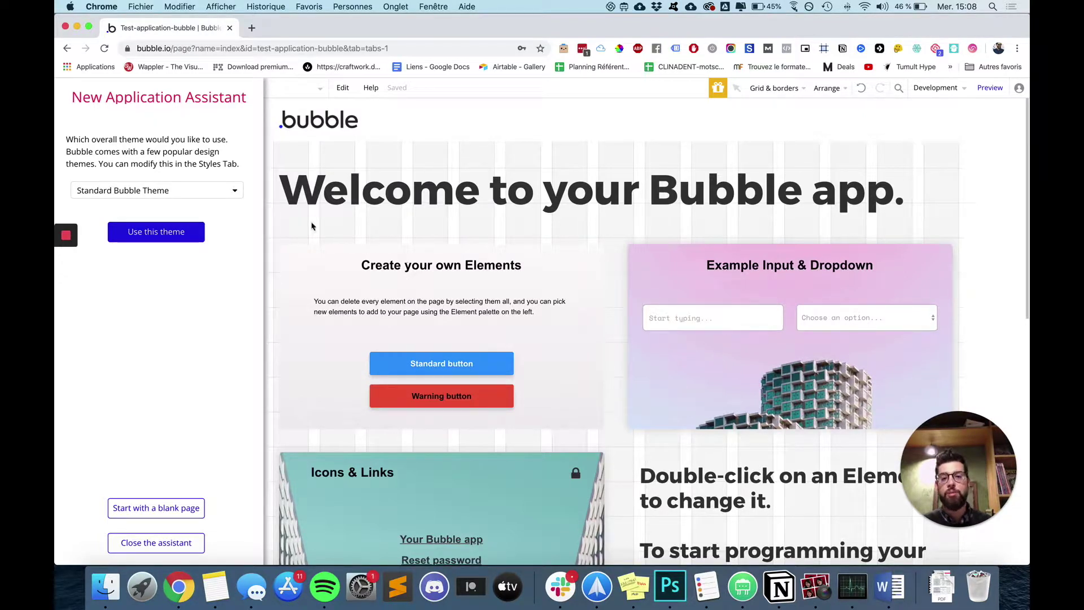
# Try the Standard Bubble Theme, Standard Bubble Dark Theme, Twitter Bootstrap, Material Design and Flat UI themes for the app
pyautogui.click(225, 192)
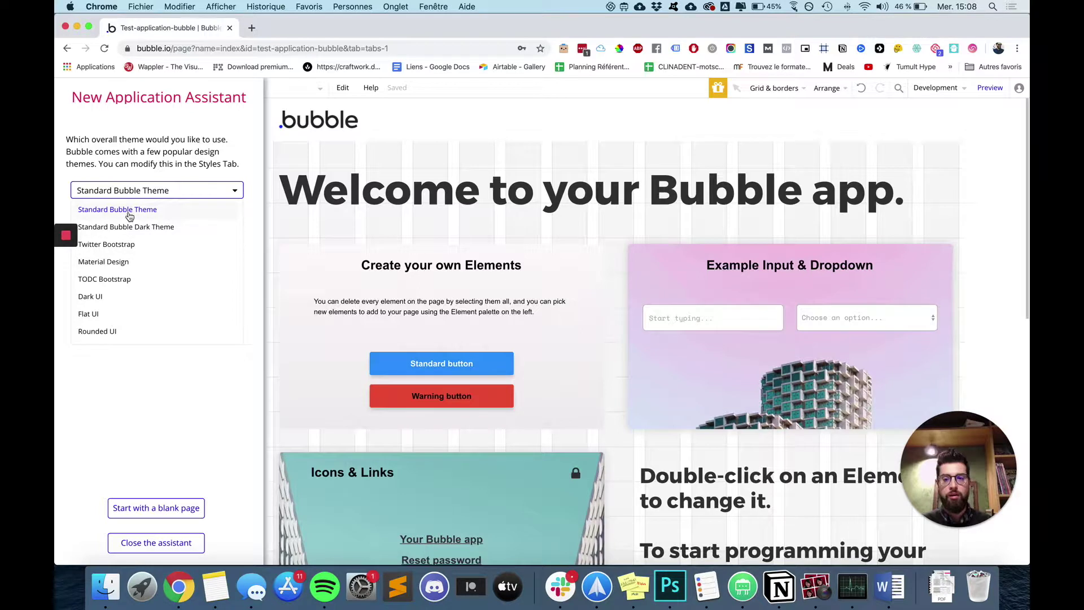
pyautogui.click(129, 213)
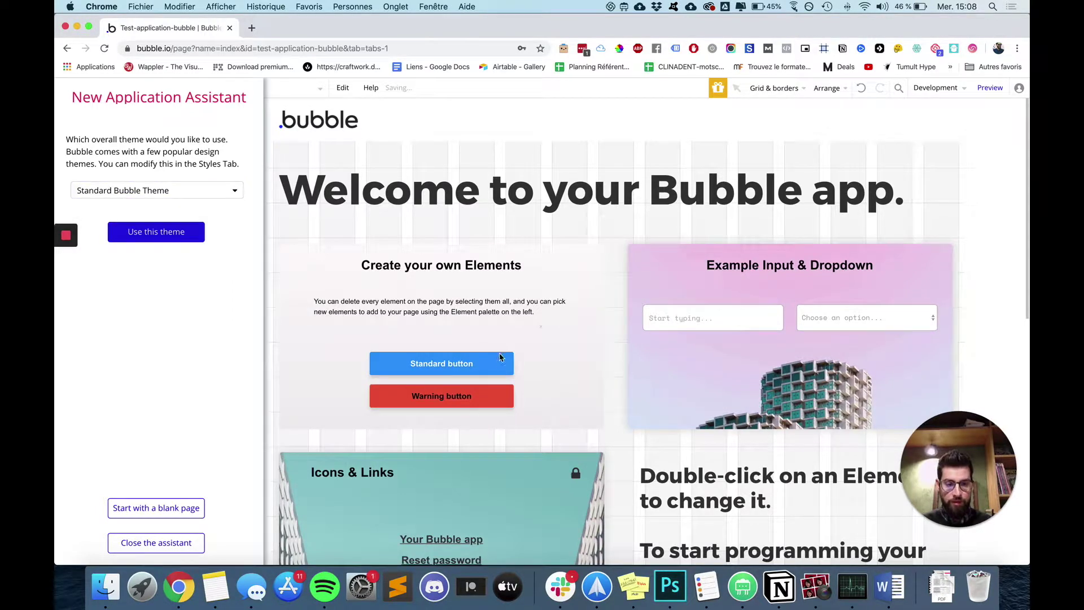
pyautogui.click(153, 191)
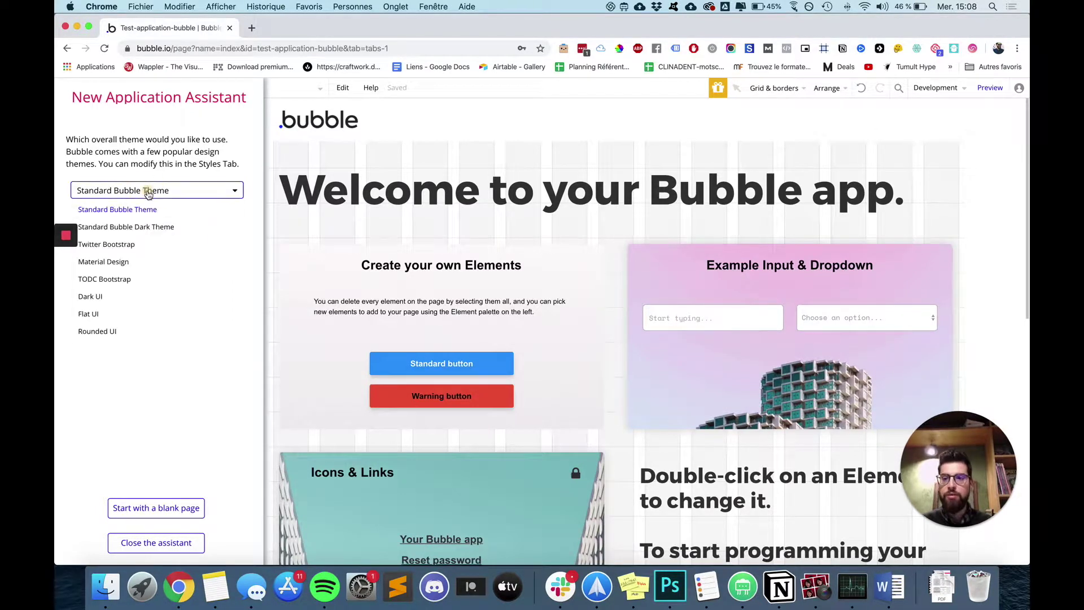
pyautogui.click(129, 228)
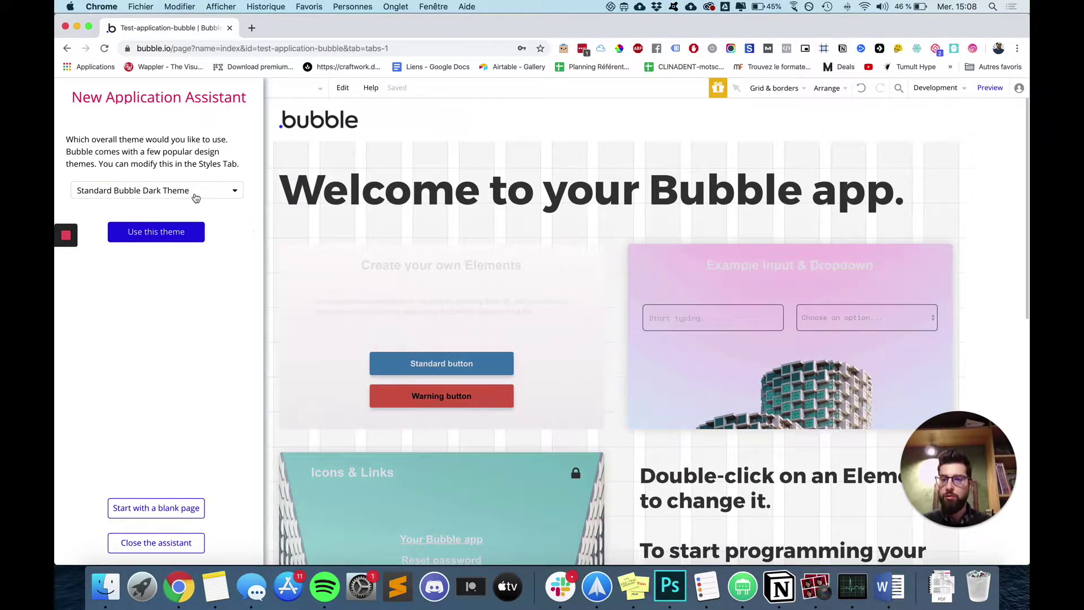
pyautogui.click(193, 197)
pyautogui.click(124, 244)
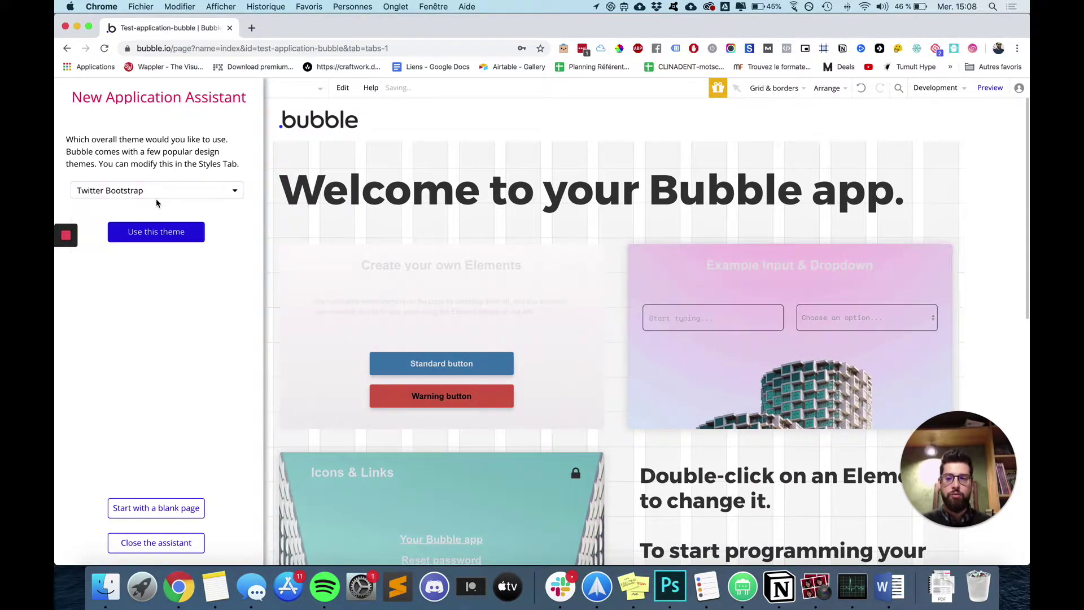
pyautogui.click(163, 195)
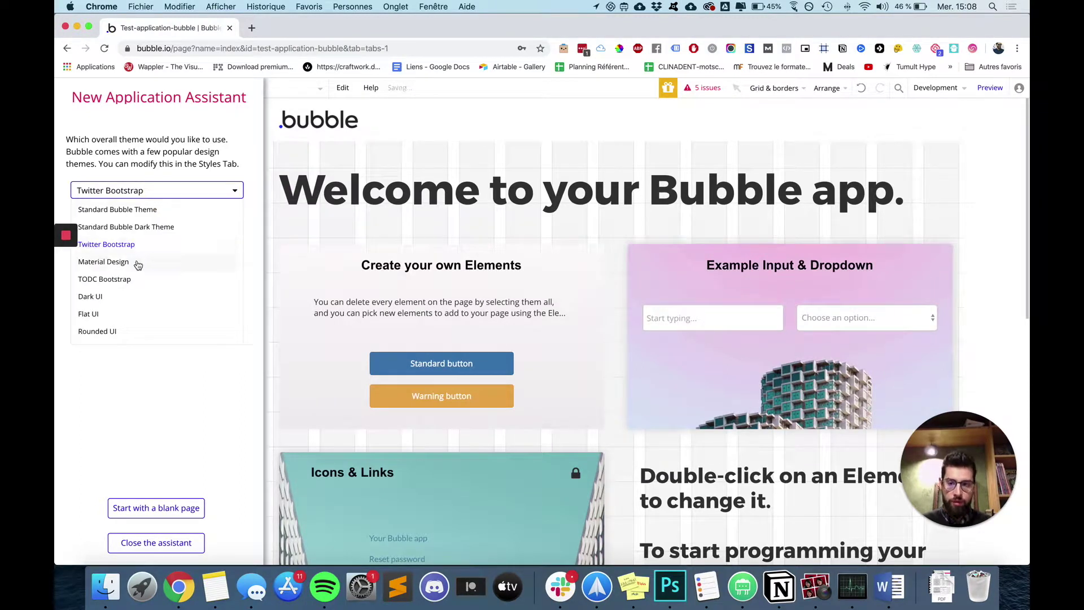
pyautogui.click(138, 263)
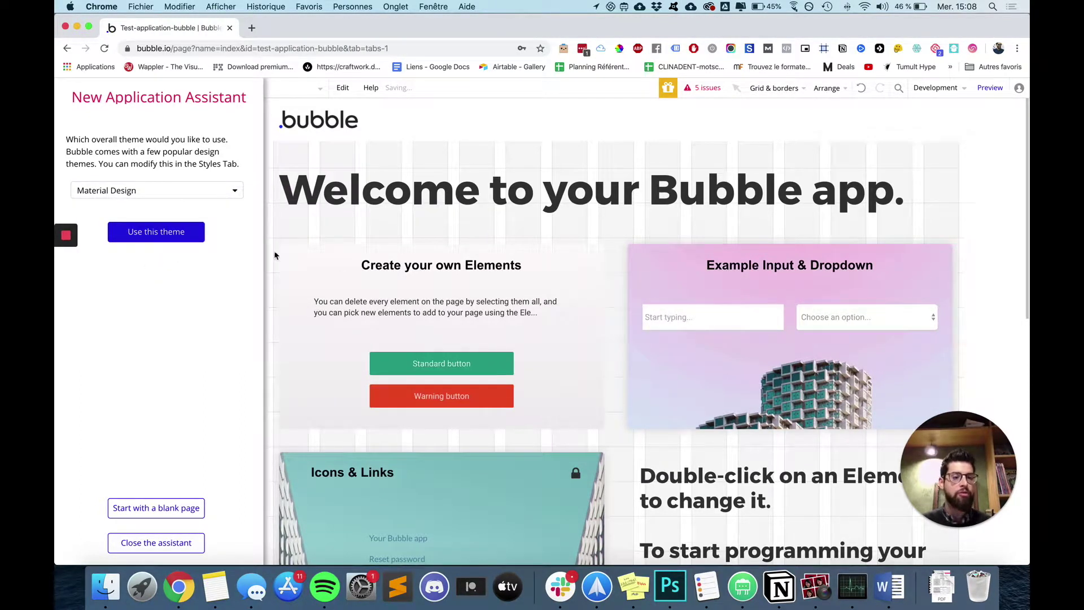
pyautogui.click(211, 198)
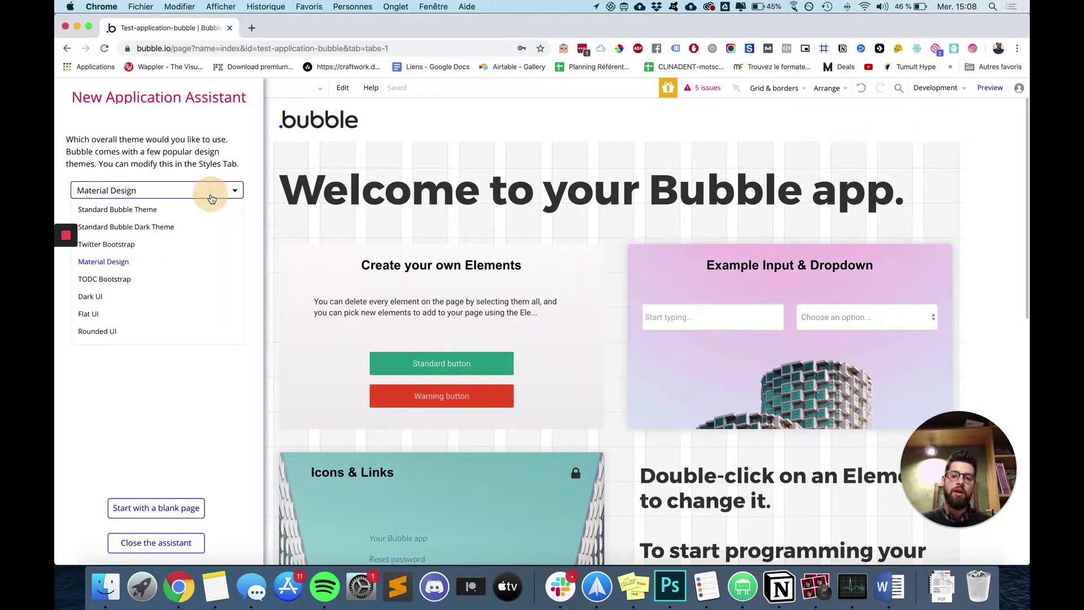
pyautogui.click(121, 319)
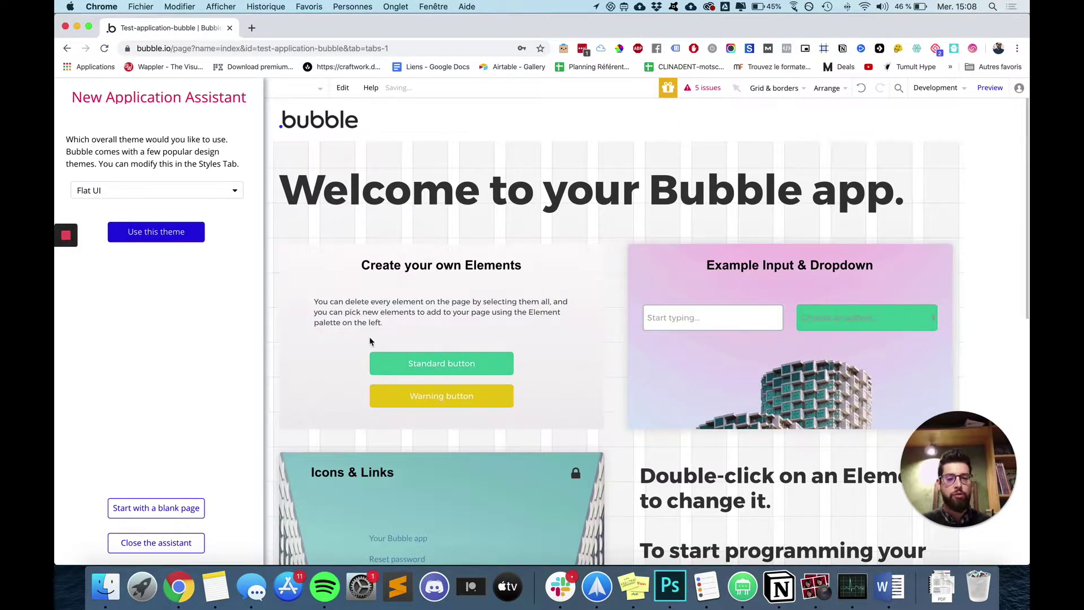
# Choose the Standard Bubble Theme as the app's overall theme and apply it
pyautogui.click(215, 192)
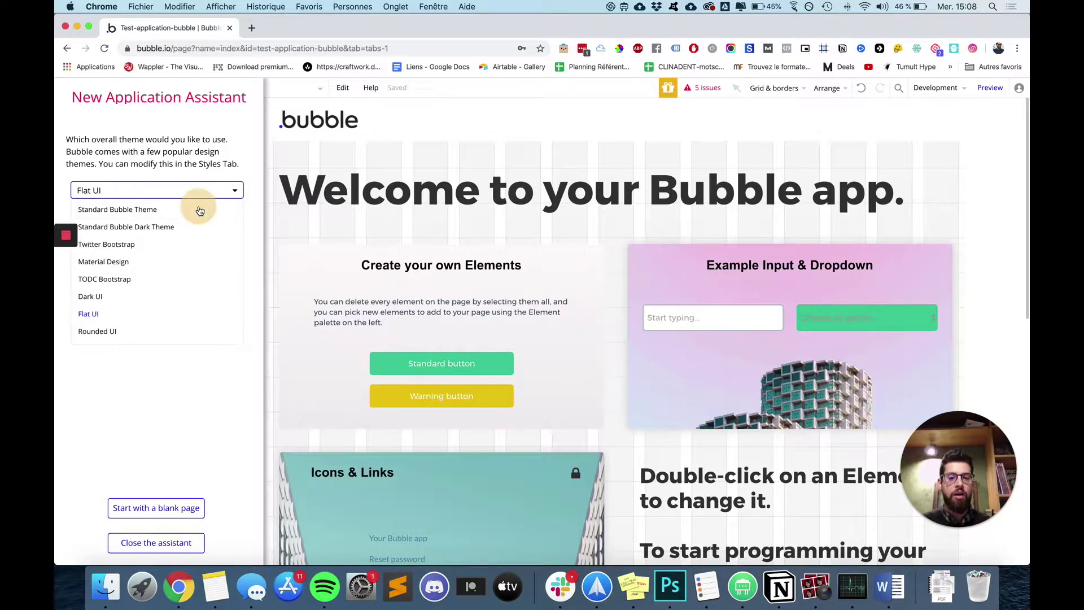
pyautogui.click(202, 210)
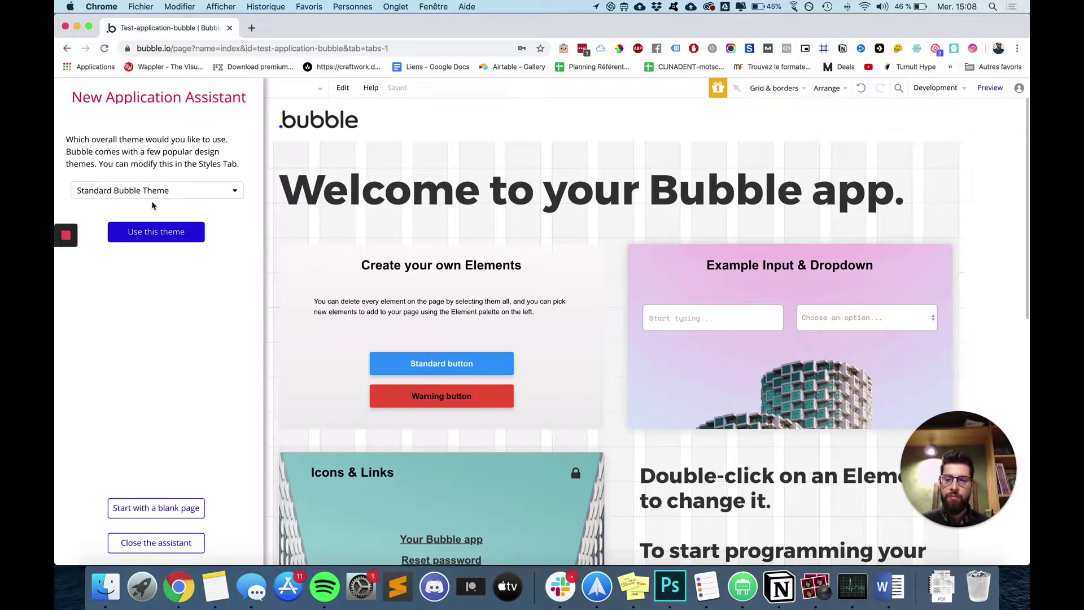
pyautogui.click(157, 231)
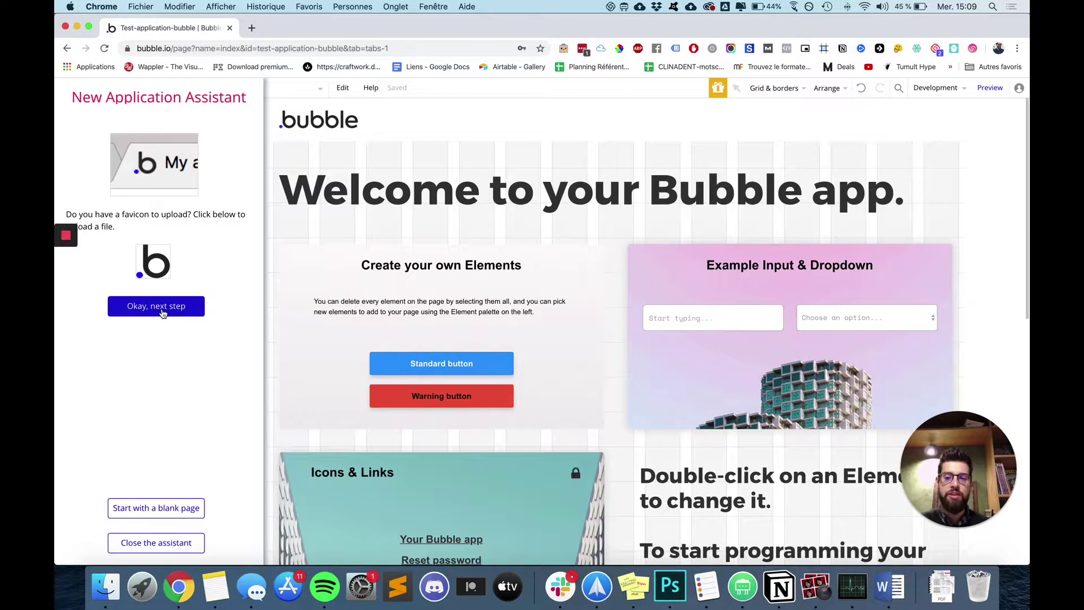
# Keep the default favicon, then view the available payment plugins and continue without installing one
pyautogui.click(162, 313)
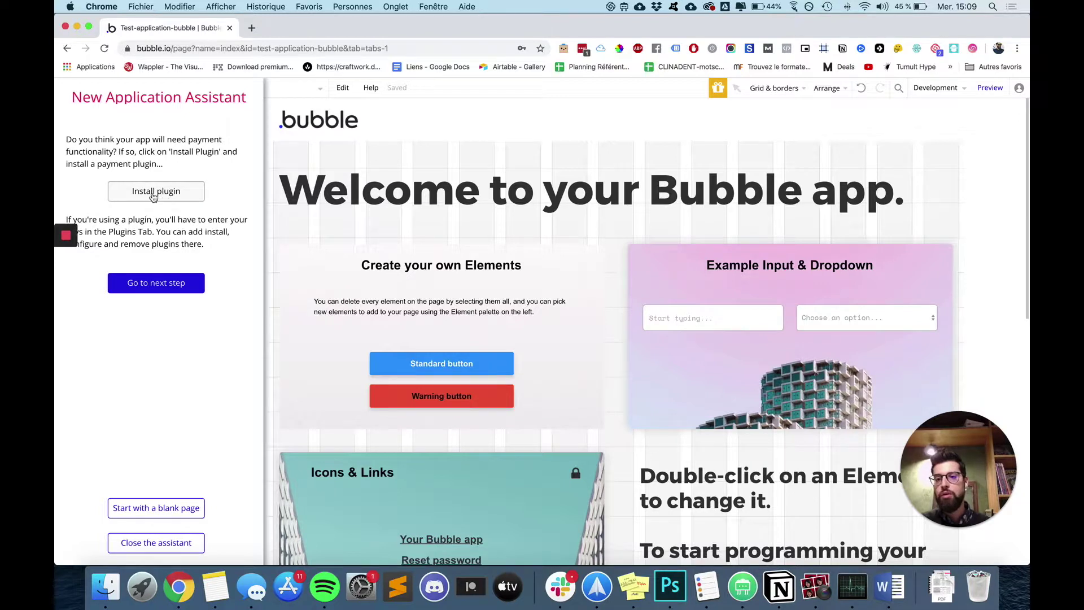
pyautogui.click(158, 193)
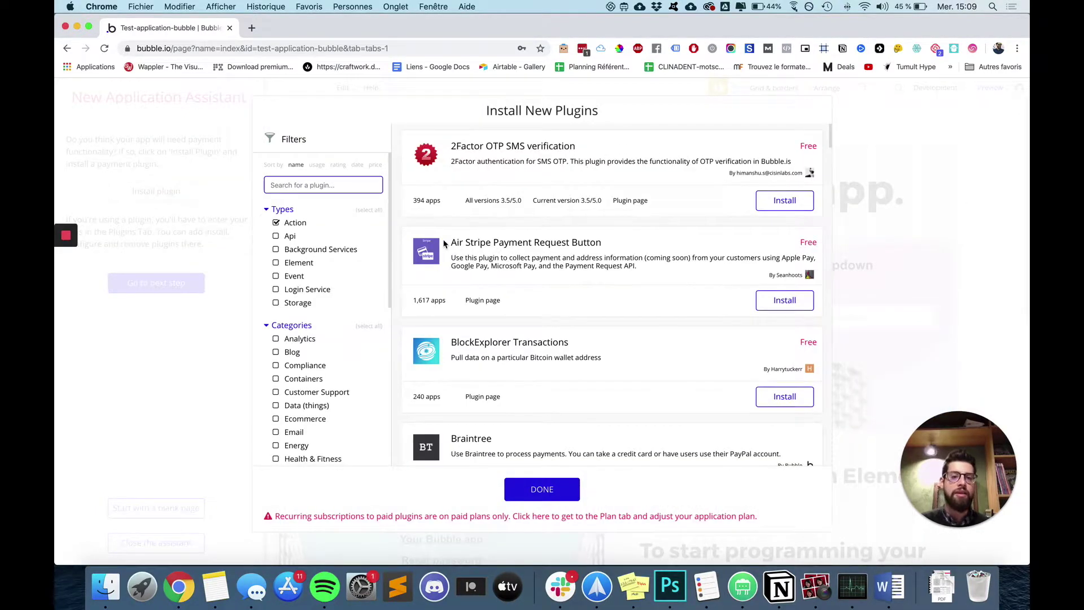
pyautogui.click(571, 495)
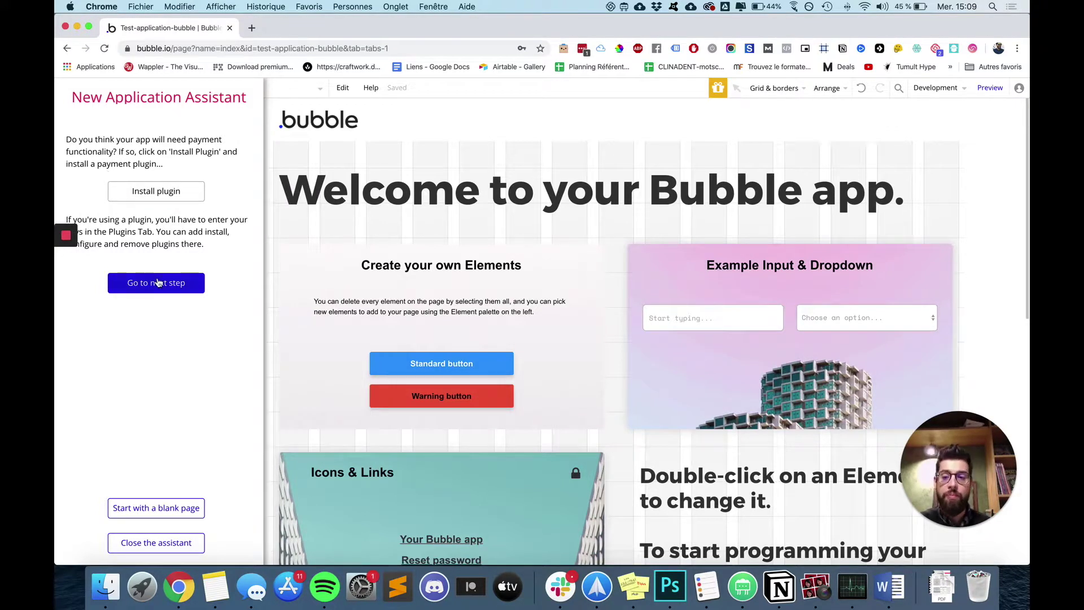
pyautogui.click(157, 283)
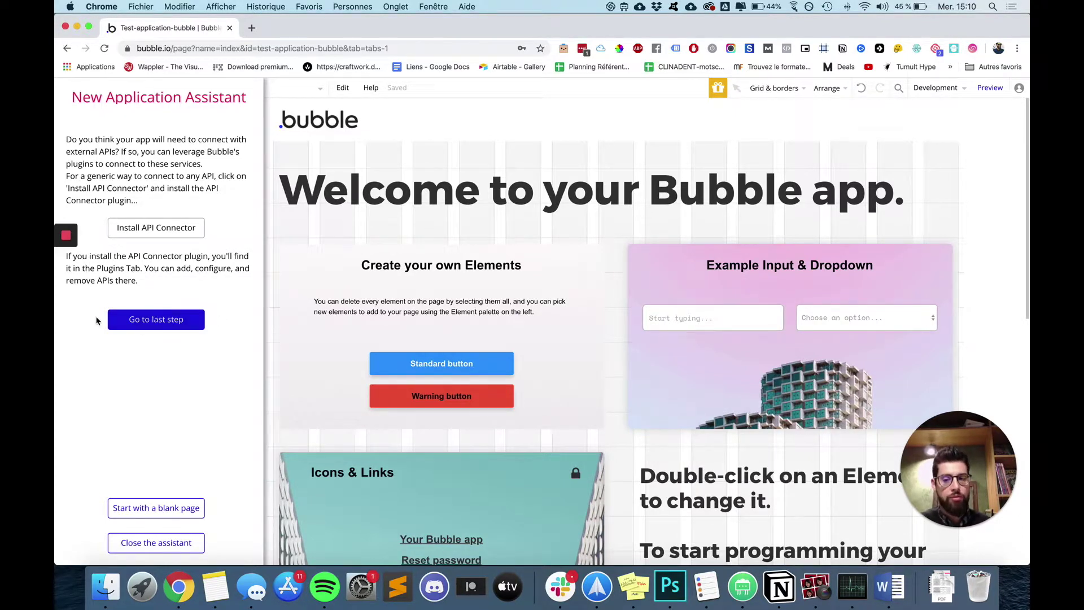
# Finish the assistant without installing the API Connector, choosing to start with a blank page
pyautogui.click(180, 321)
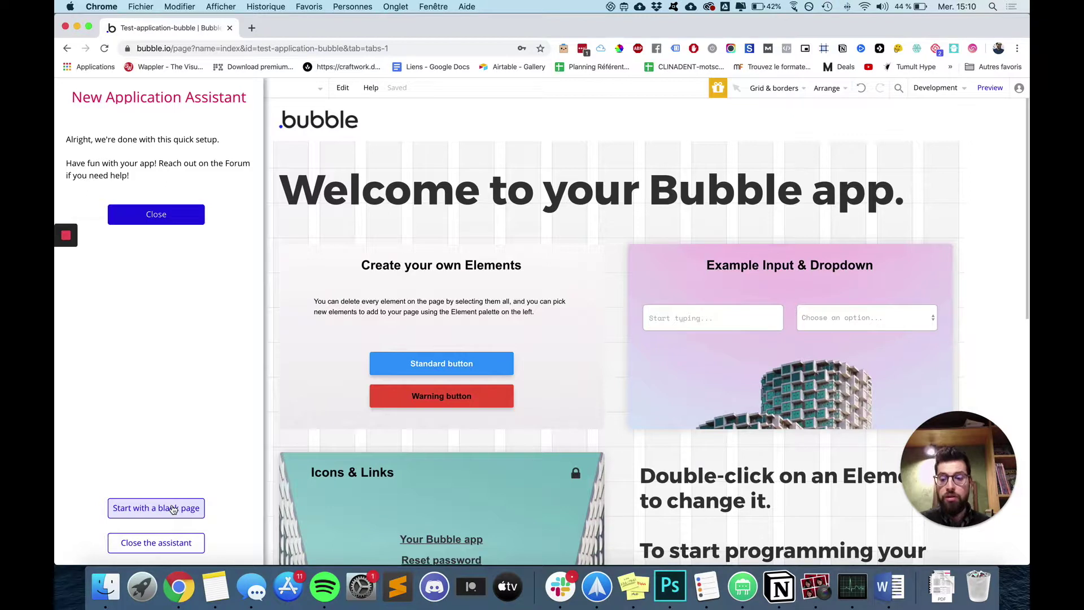
pyautogui.click(173, 509)
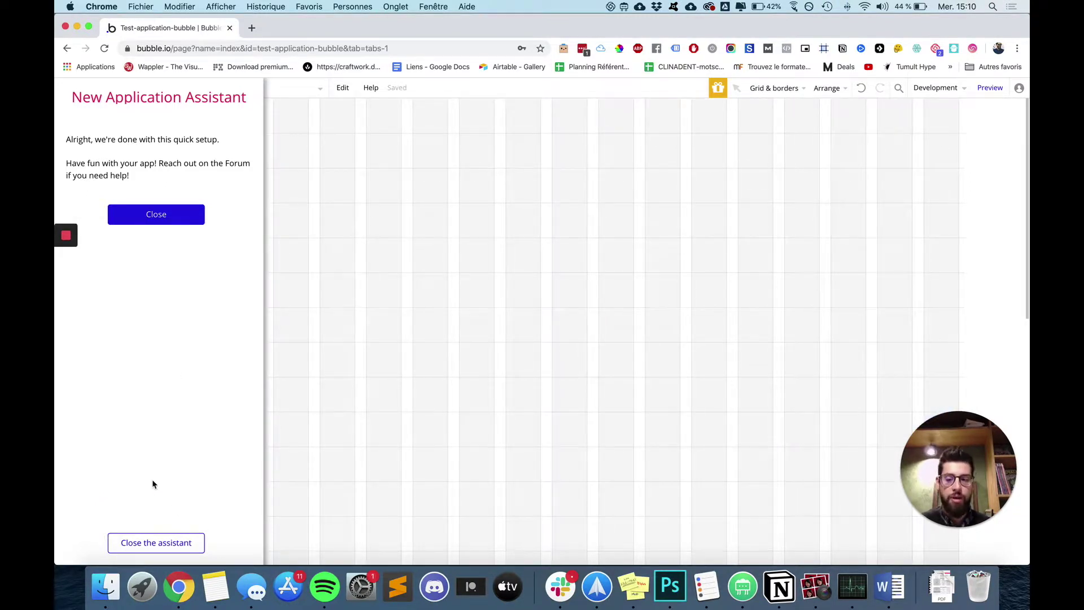
pyautogui.click(158, 542)
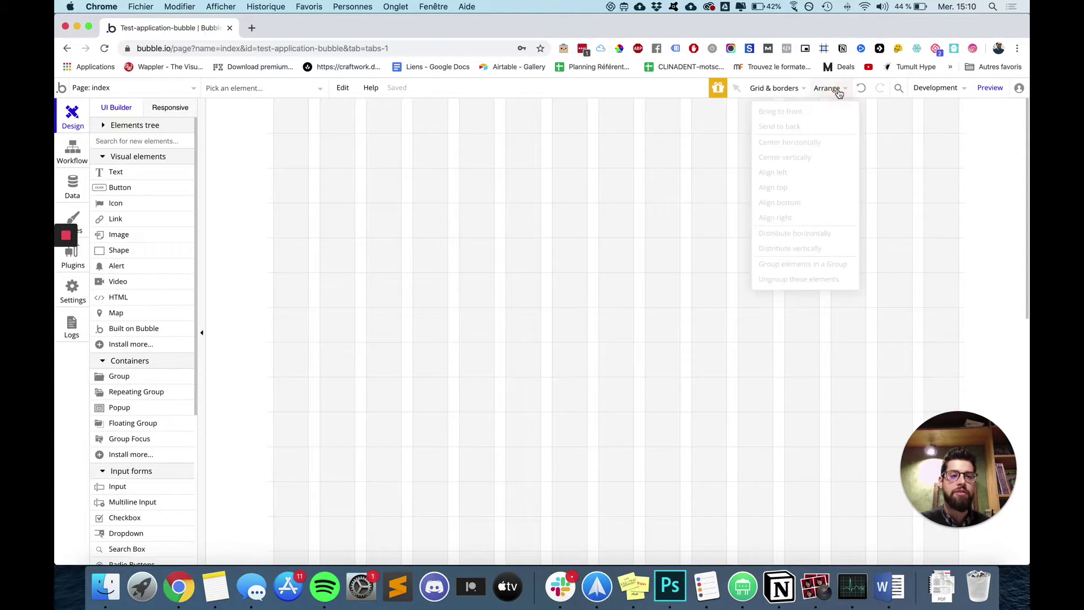
# Try hiding and showing the page grid, and review the grid and border options
pyautogui.moveTo(786, 90)
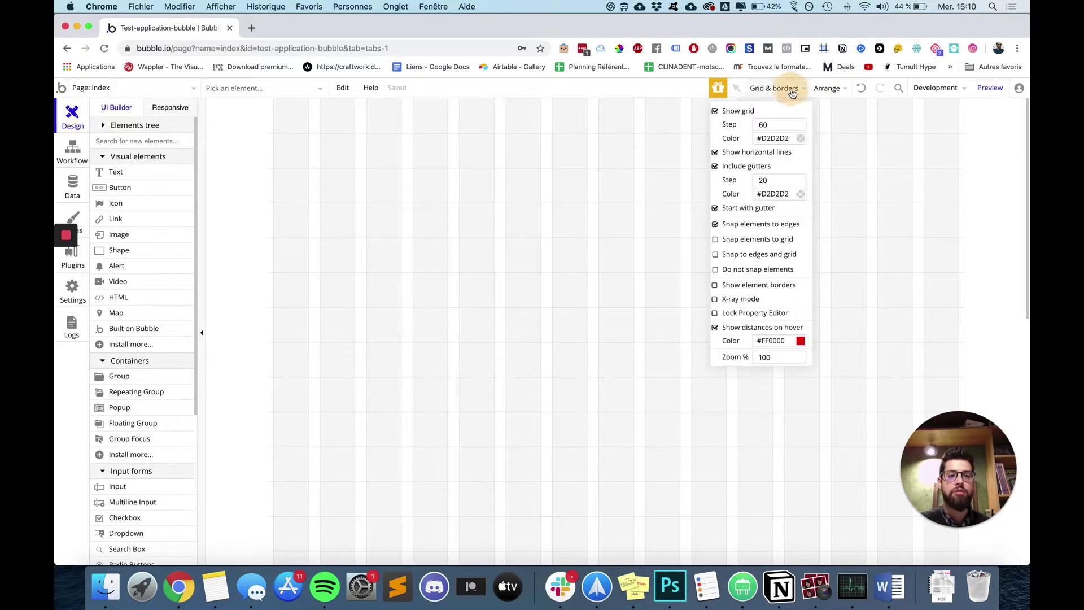
pyautogui.click(715, 112)
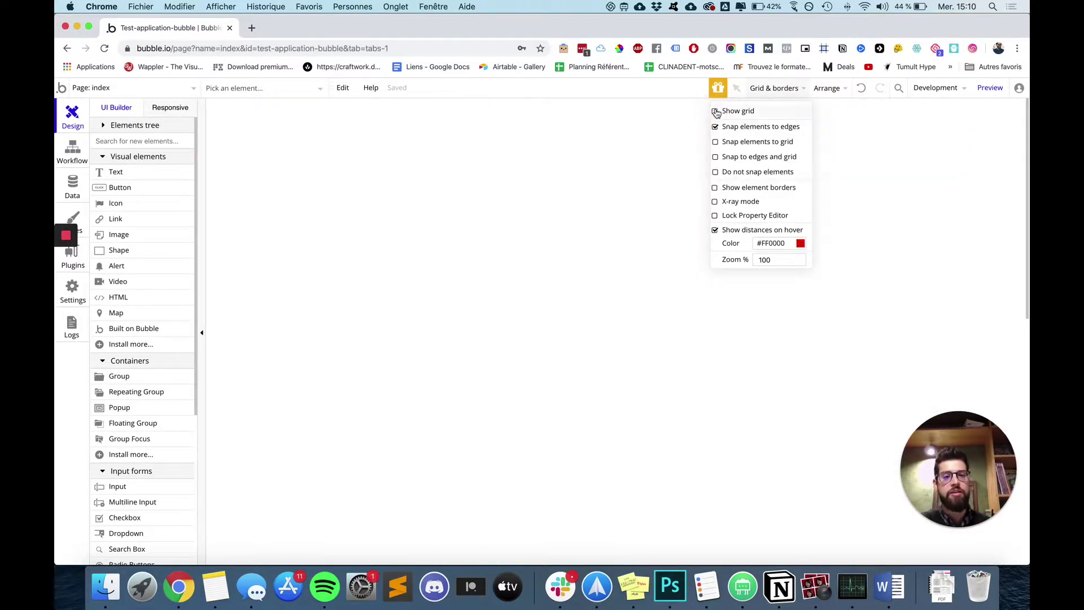
pyautogui.click(716, 112)
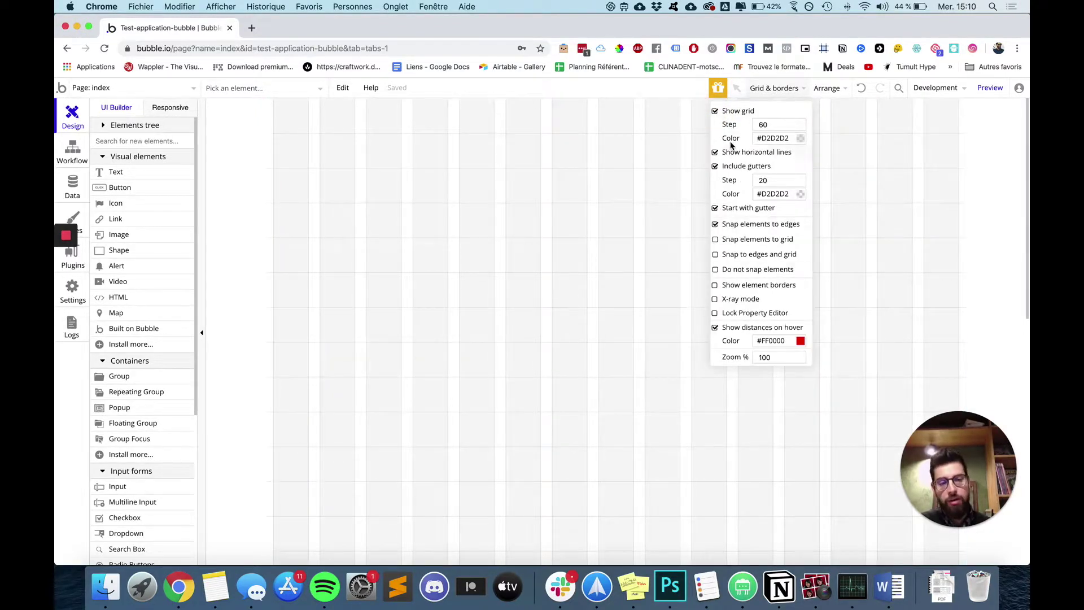
pyautogui.click(716, 112)
pyautogui.click(716, 112)
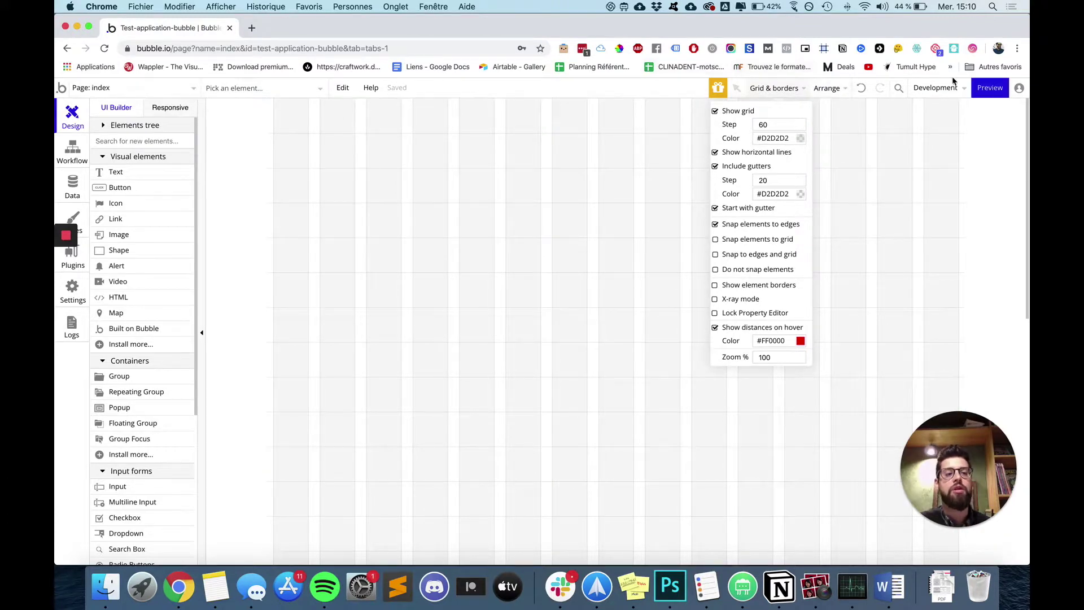
pyautogui.click(782, 89)
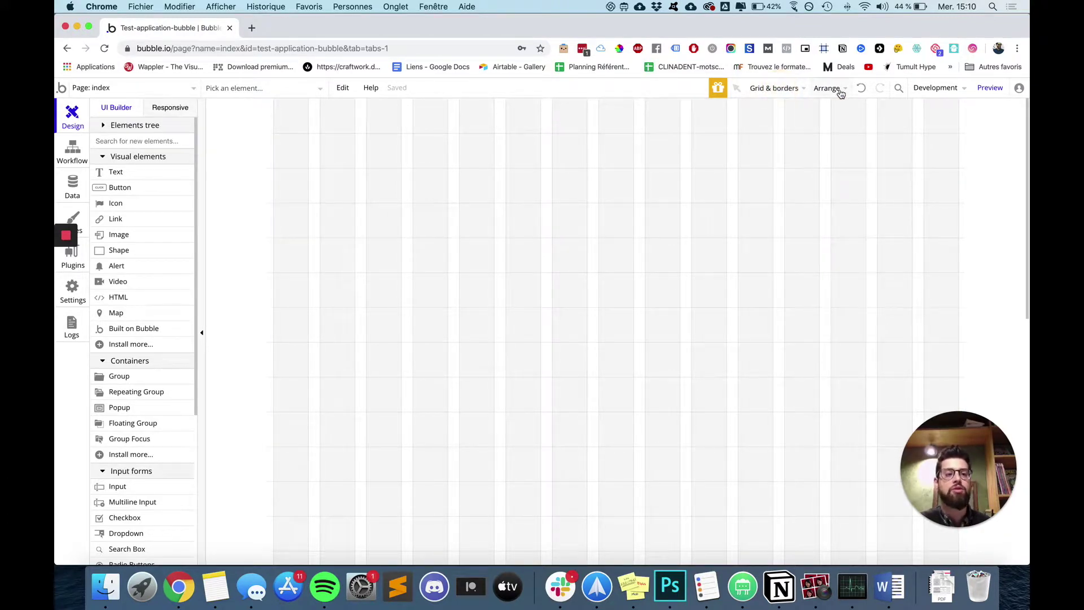
pyautogui.click(787, 88)
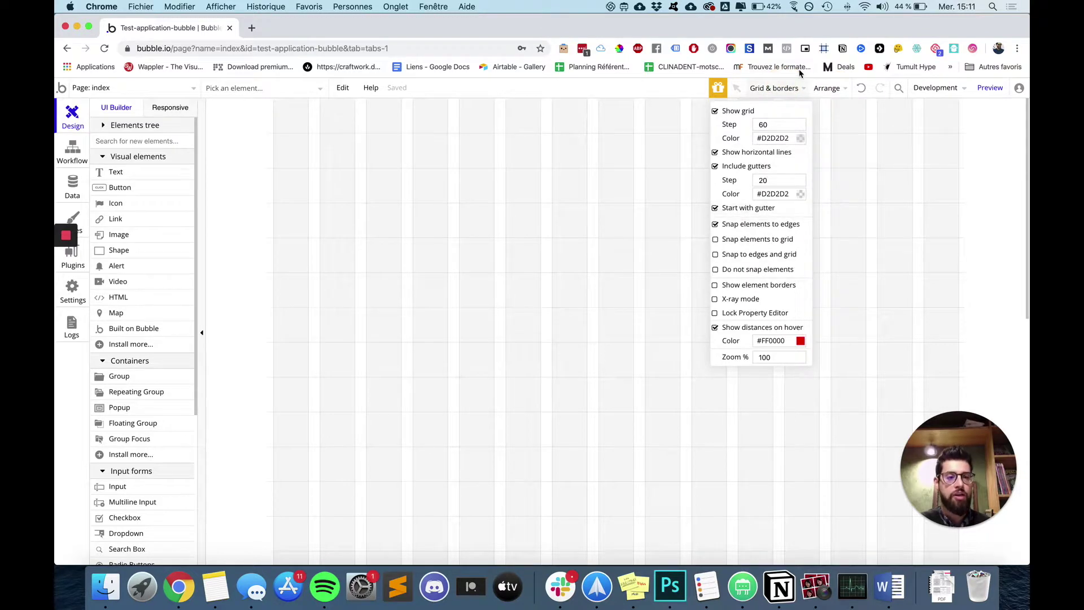
# View the element arrangement commands and the Development version's save and deployment options
pyautogui.click(827, 88)
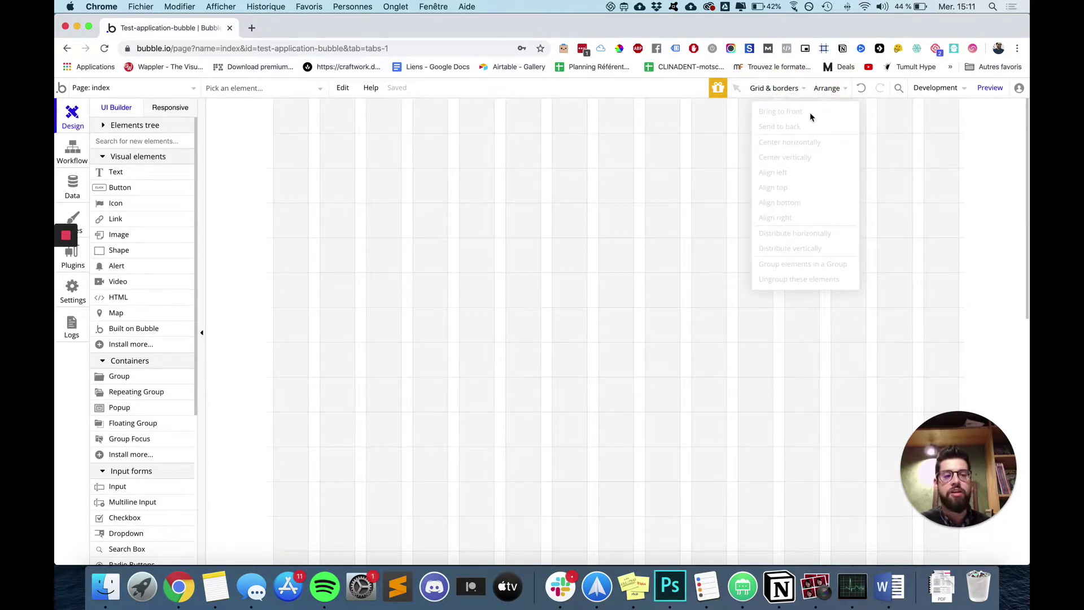
pyautogui.click(950, 96)
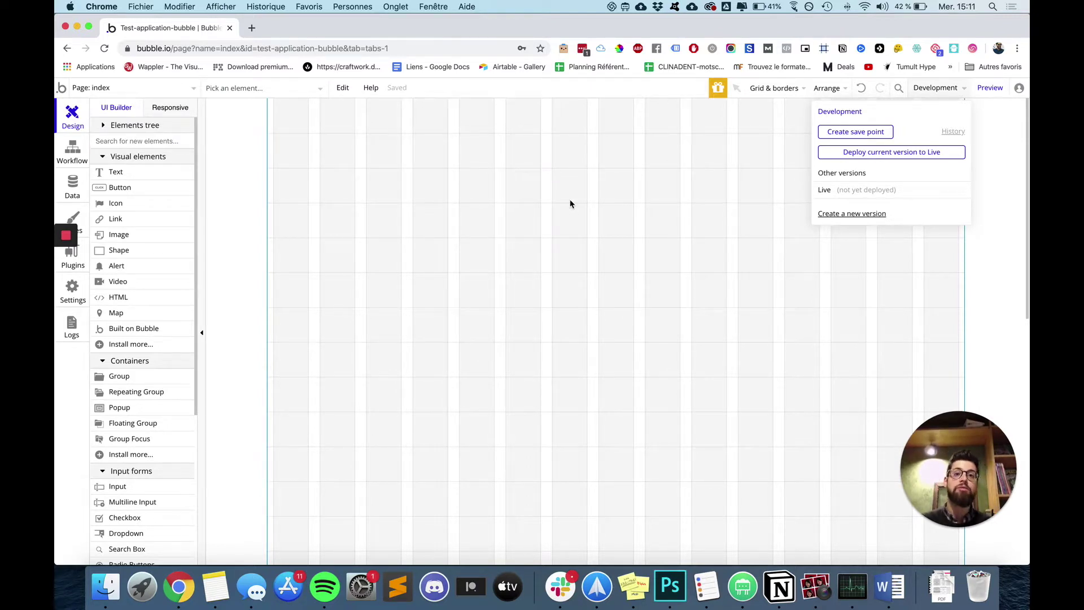
pyautogui.click(1000, 133)
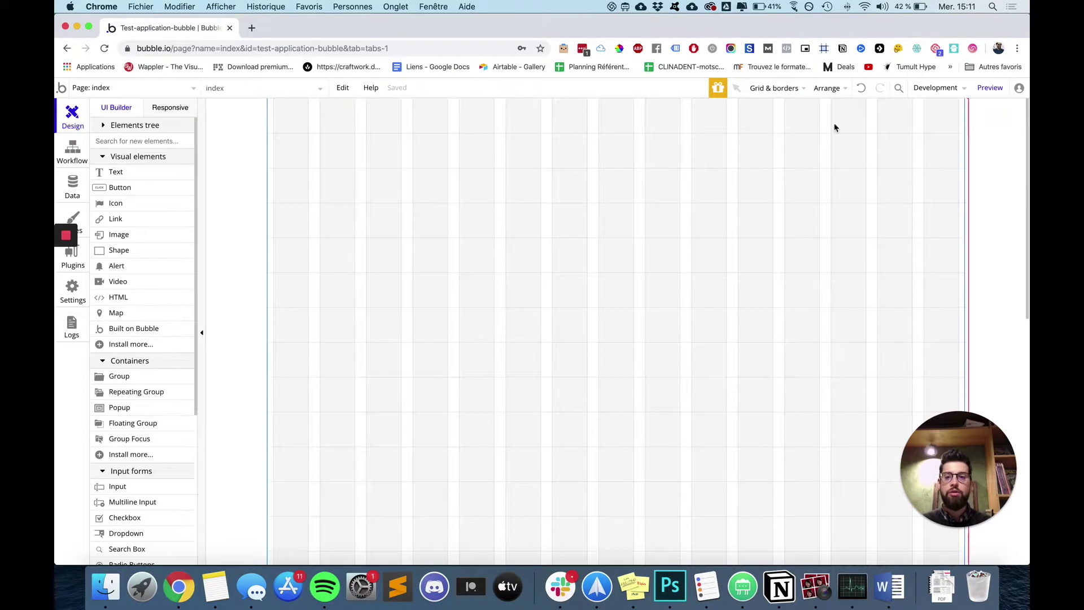
# Preview the blank index page in the browser and return to the editor
pyautogui.click(1005, 91)
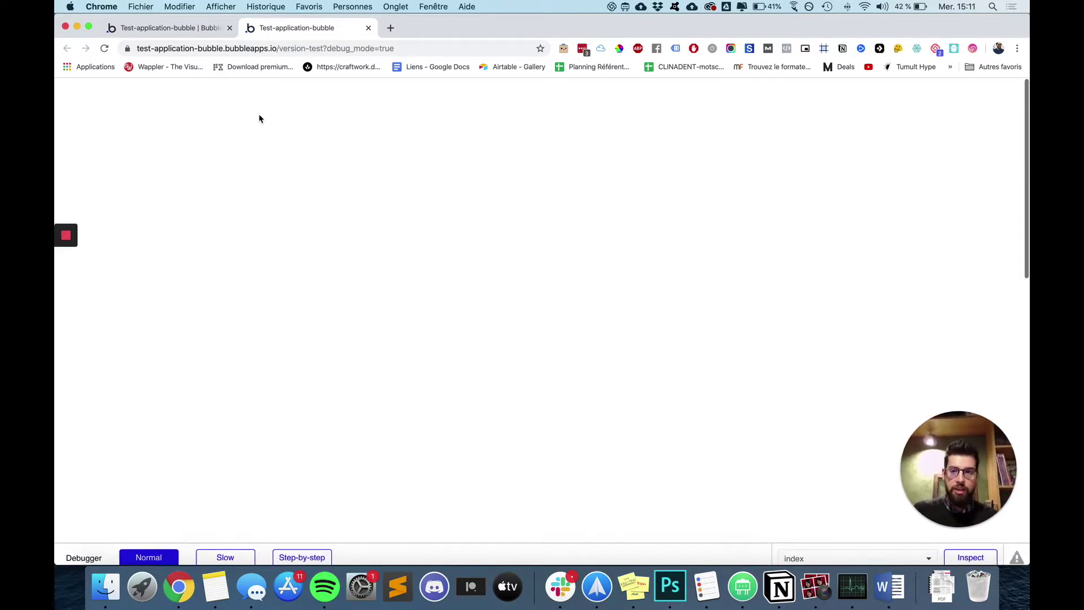
pyautogui.click(195, 30)
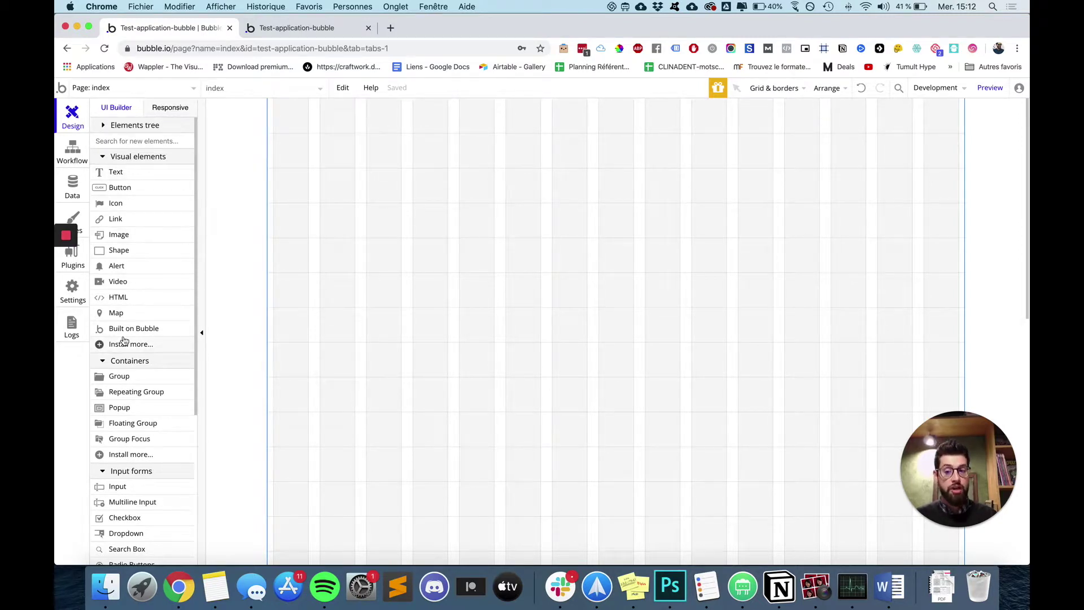
# Look through the UI Builder's palette of visual elements, containers, input forms, reusable elements and element templates
pyautogui.scroll(-5, 139, 240)
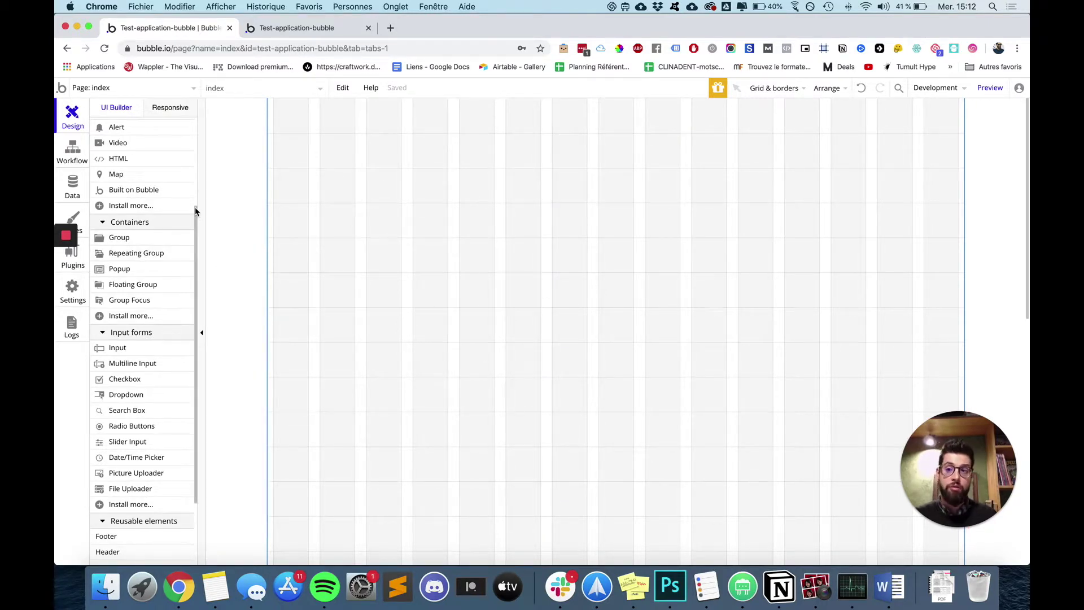
pyautogui.scroll(5, 140, 249)
pyautogui.scroll(-8, 146, 308)
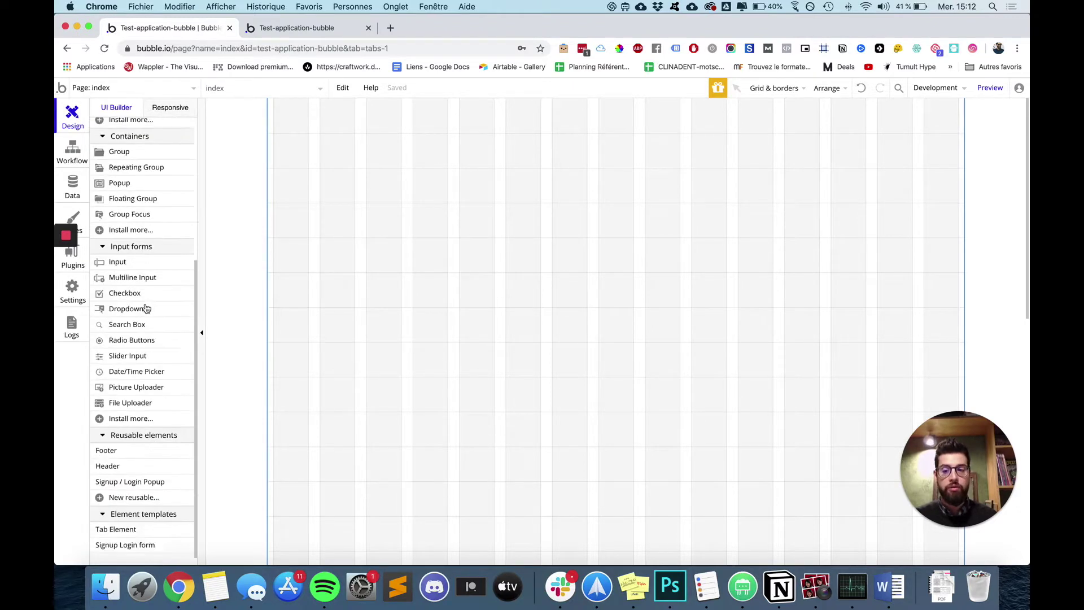
pyautogui.scroll(-1, 146, 309)
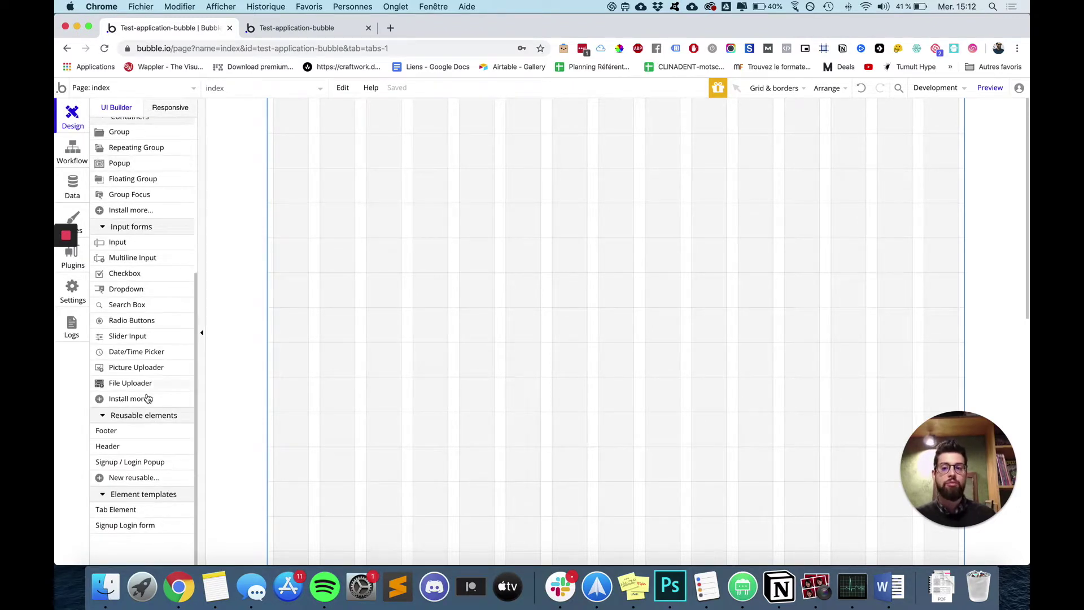
pyautogui.moveTo(144, 314)
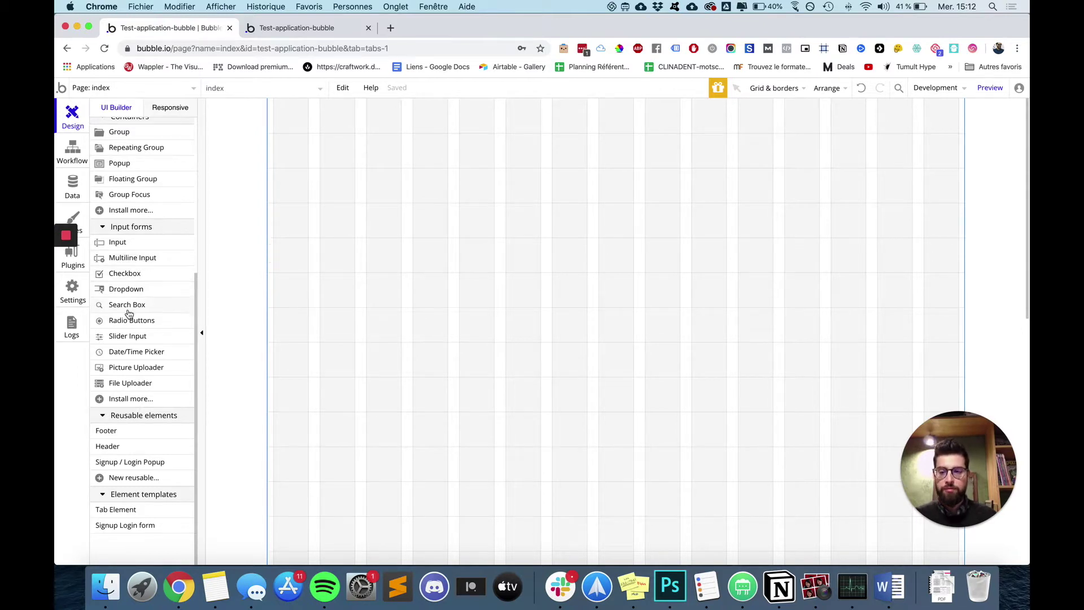
pyautogui.scroll(5, 155, 247)
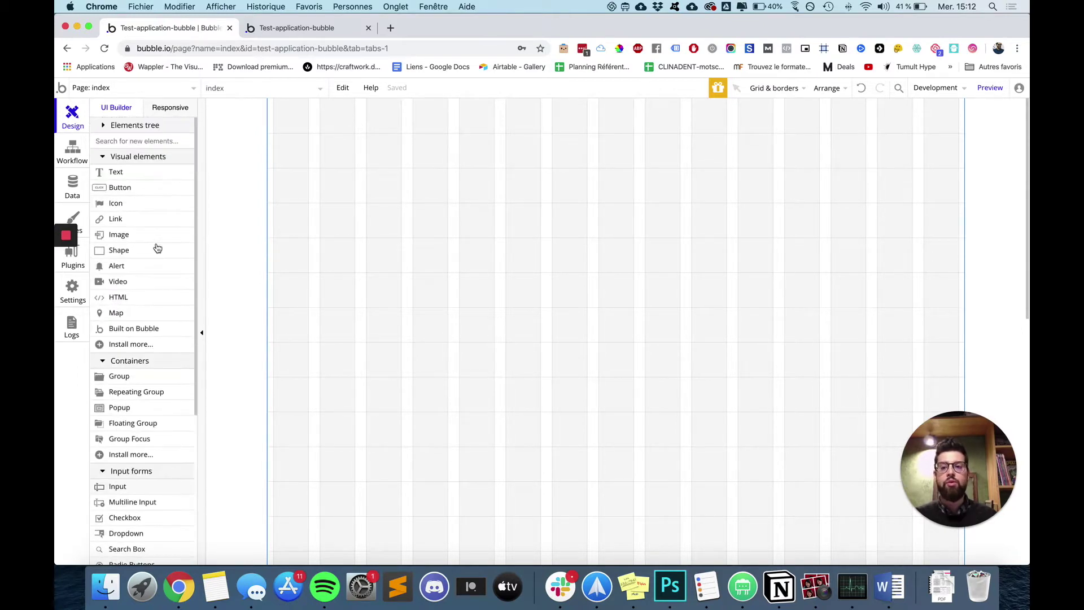
# Look through the rest of the element palette and the general events available for a new workflow
pyautogui.scroll(-3, 155, 247)
pyautogui.scroll(-3, 152, 354)
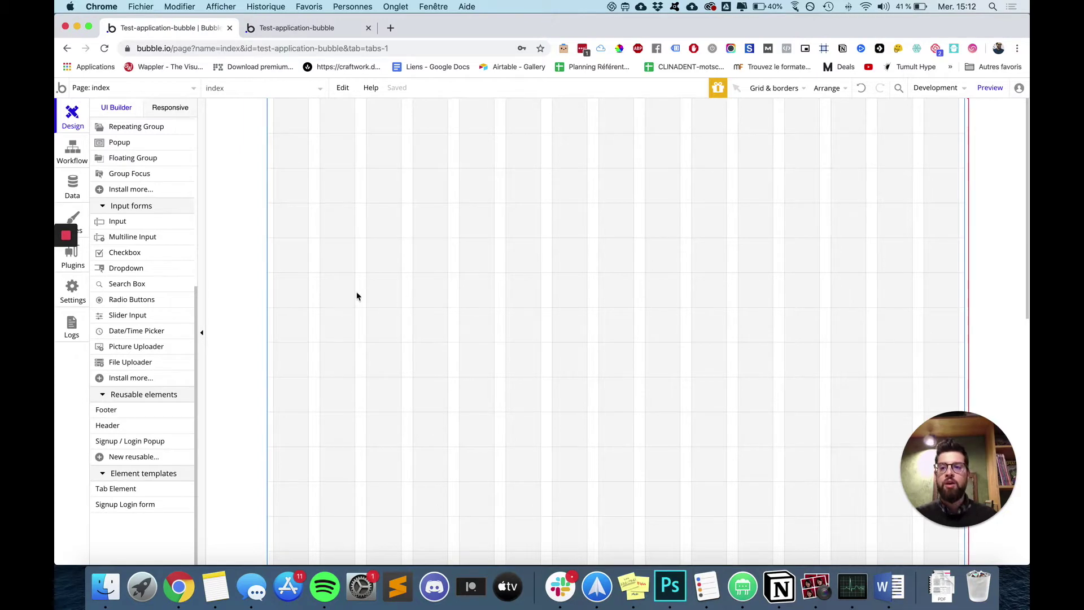
pyautogui.click(70, 153)
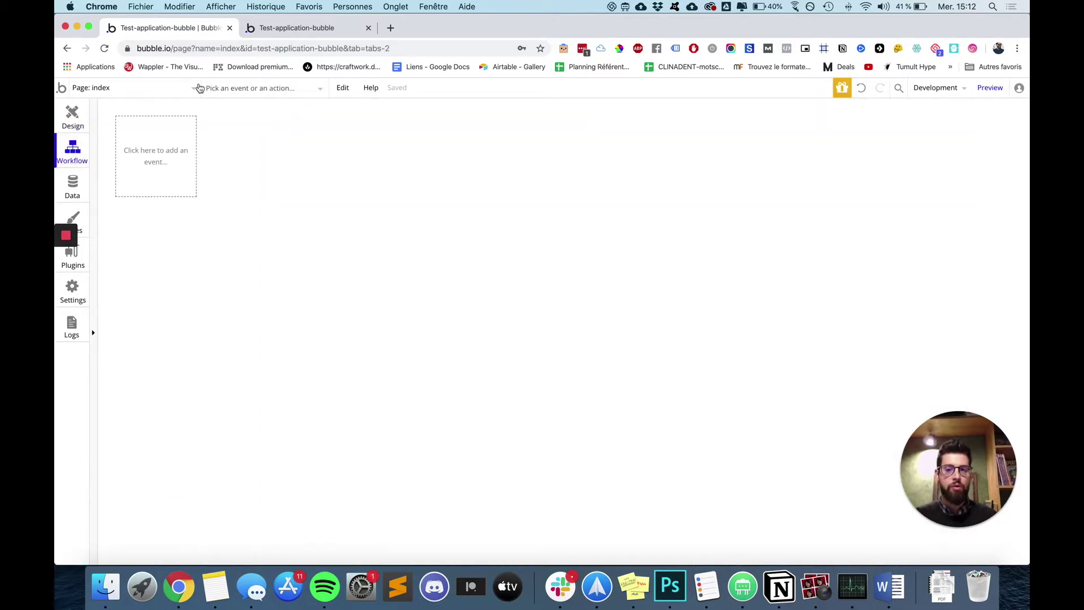
pyautogui.click(169, 141)
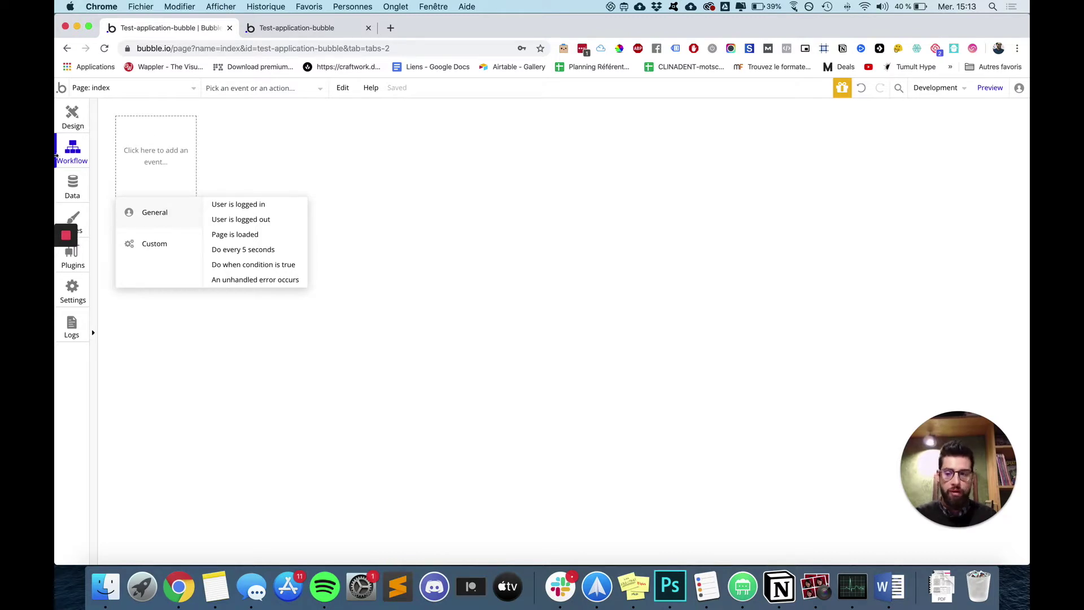
# Review the app's custom data types, the User type's fields and the privacy section
pyautogui.click(75, 208)
pyautogui.click(80, 195)
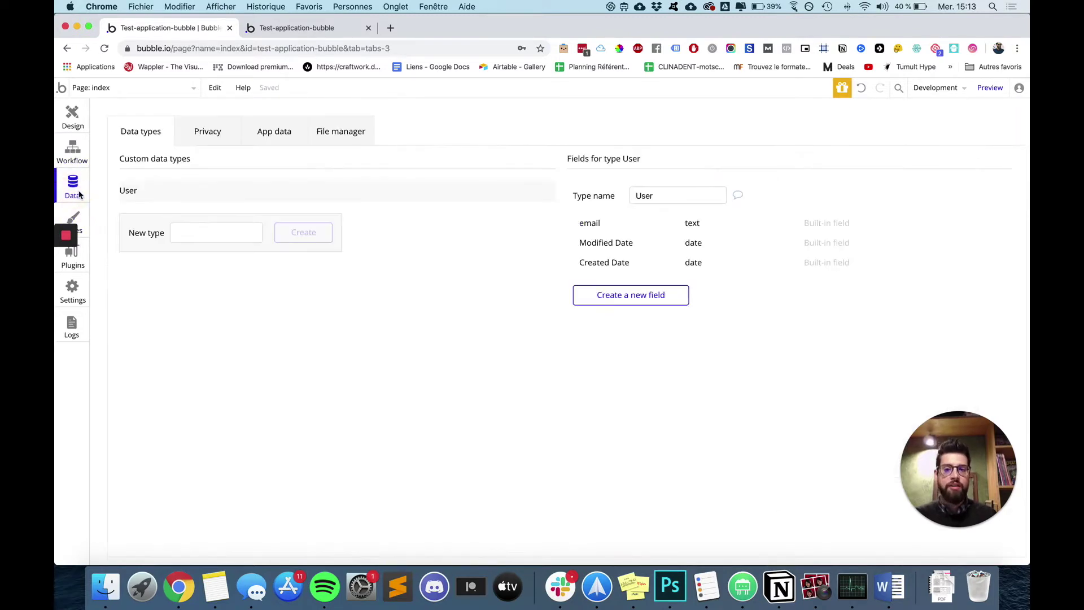
pyautogui.click(208, 140)
pyautogui.click(248, 137)
pyautogui.click(142, 138)
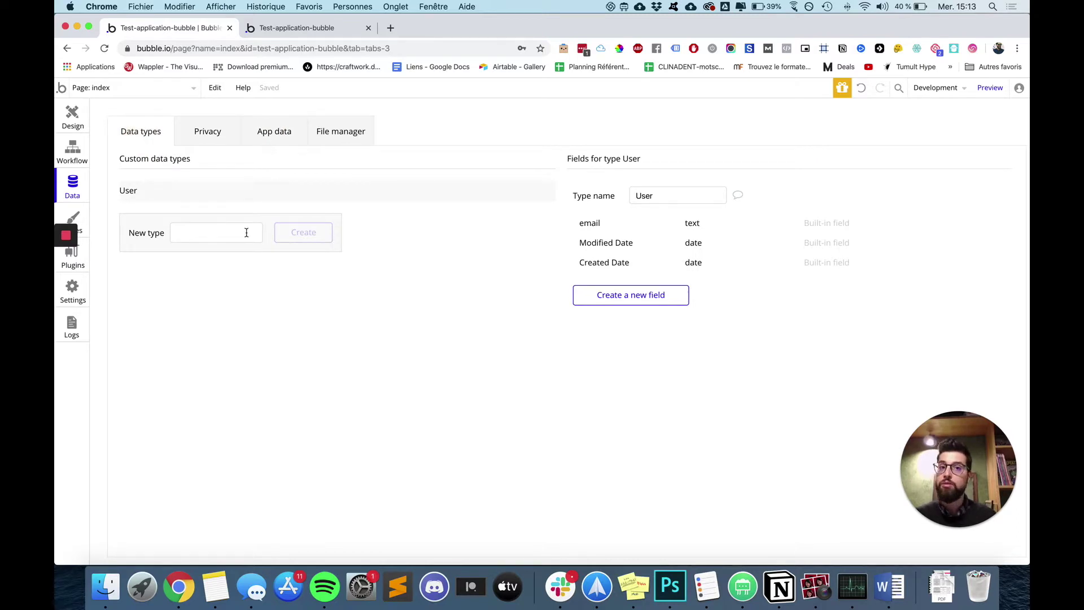
# View the All Users entries in the app data and check the Development version options
pyautogui.click(271, 126)
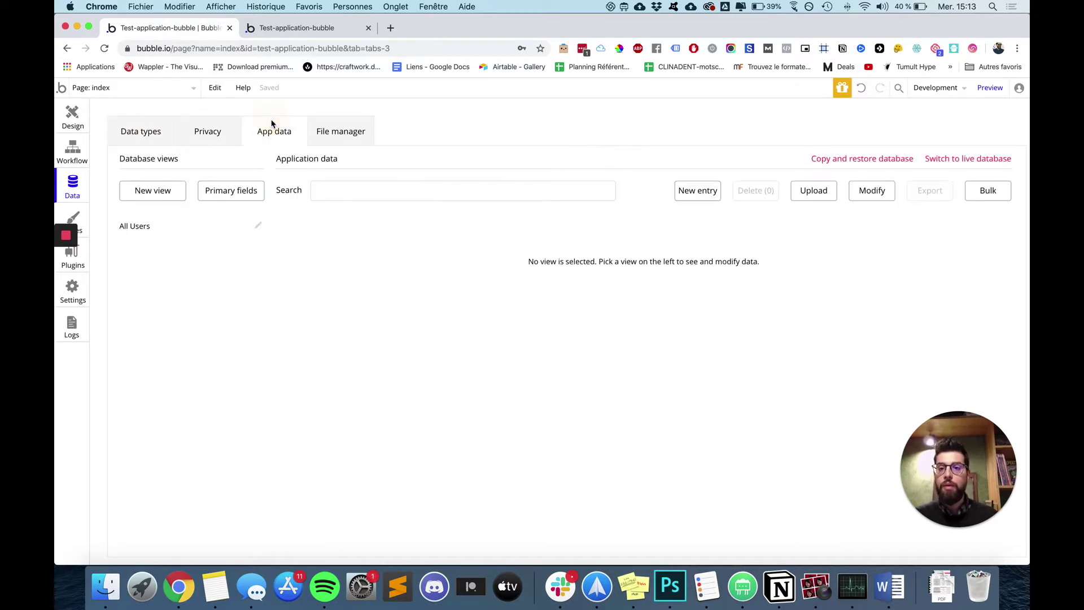
pyautogui.click(199, 234)
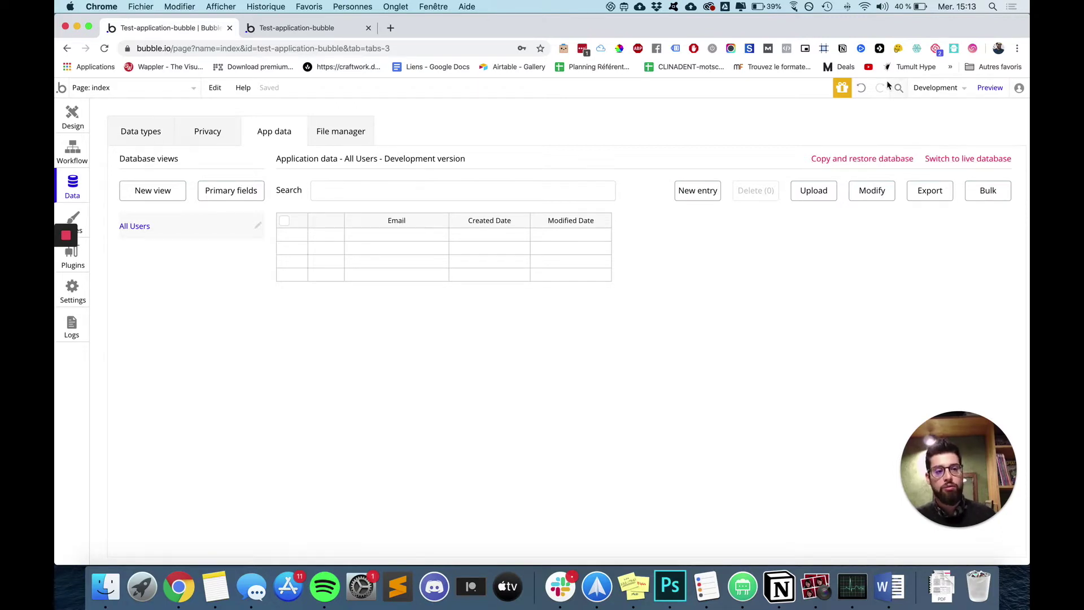
pyautogui.click(936, 88)
pyautogui.click(935, 88)
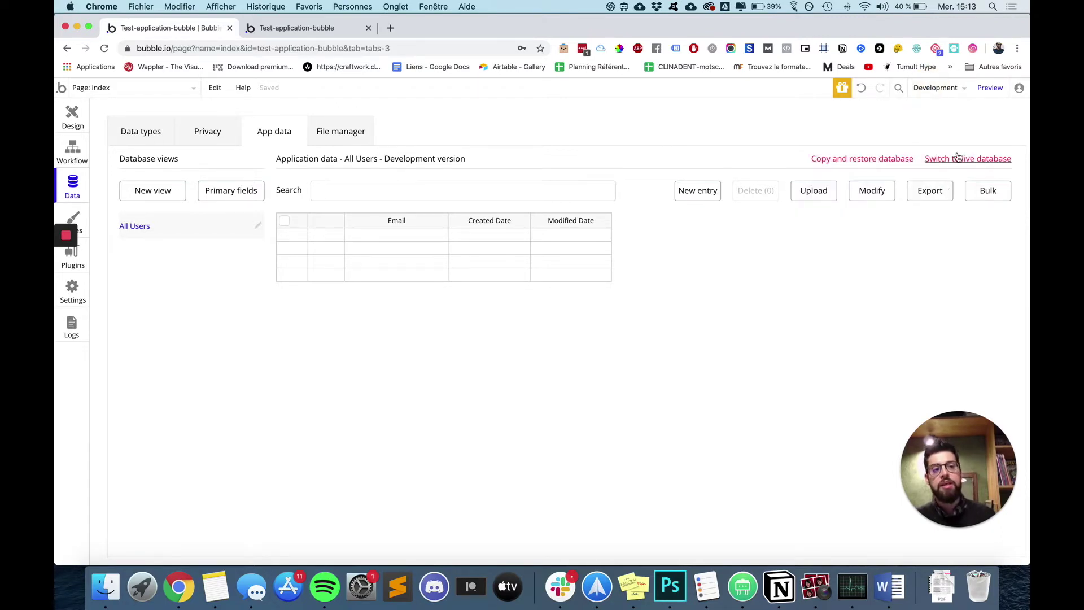
# Browse the list of element styles and view the appearance settings of the Caution Button Light style
pyautogui.click(82, 216)
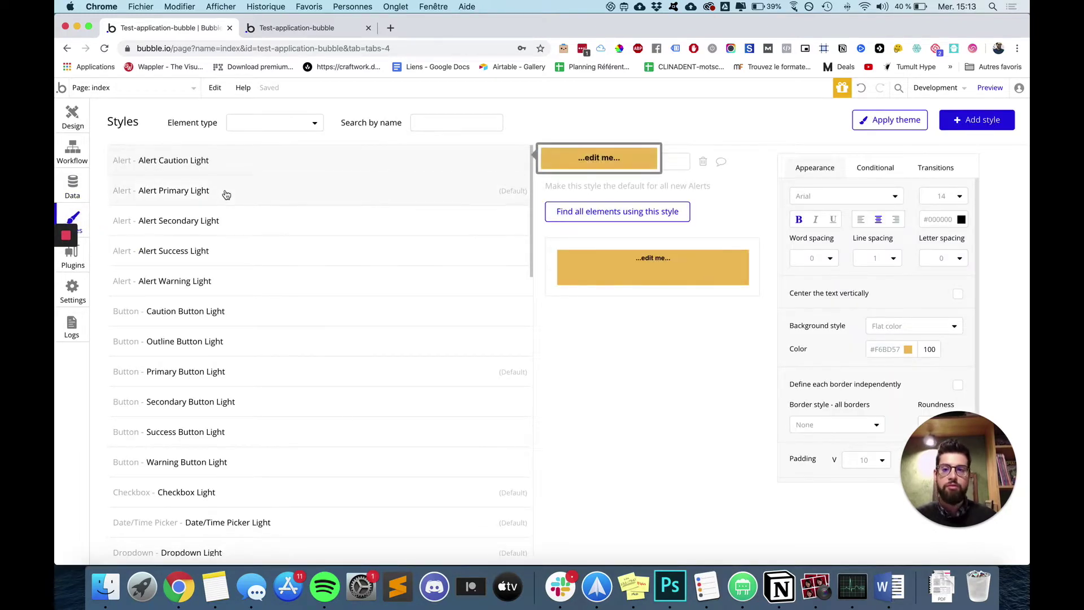
pyautogui.scroll(-15, 273, 258)
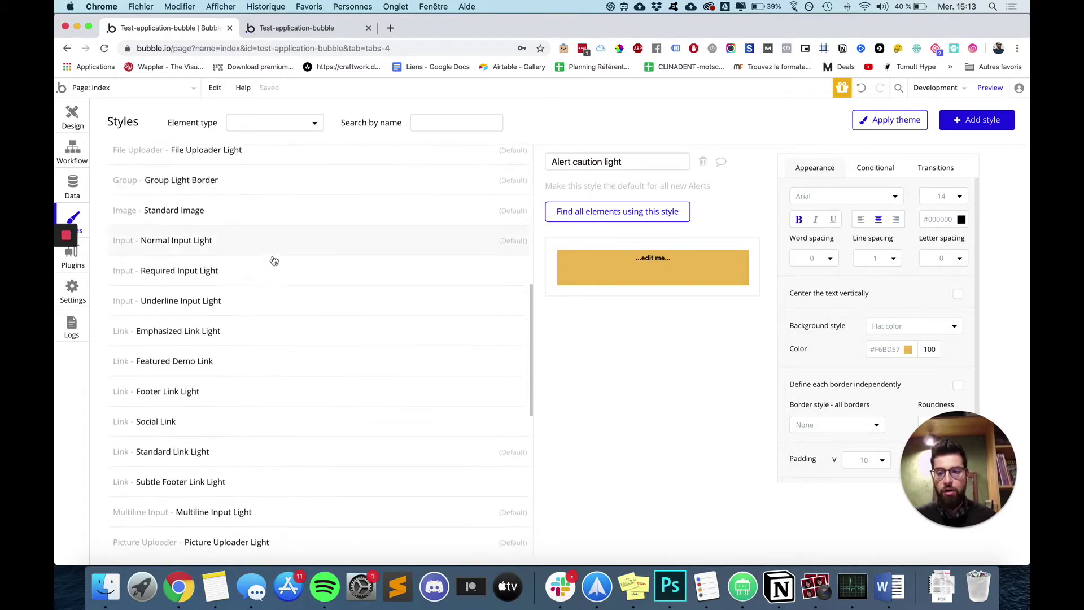
pyautogui.scroll(-2, 259, 320)
pyautogui.scroll(6, 234, 332)
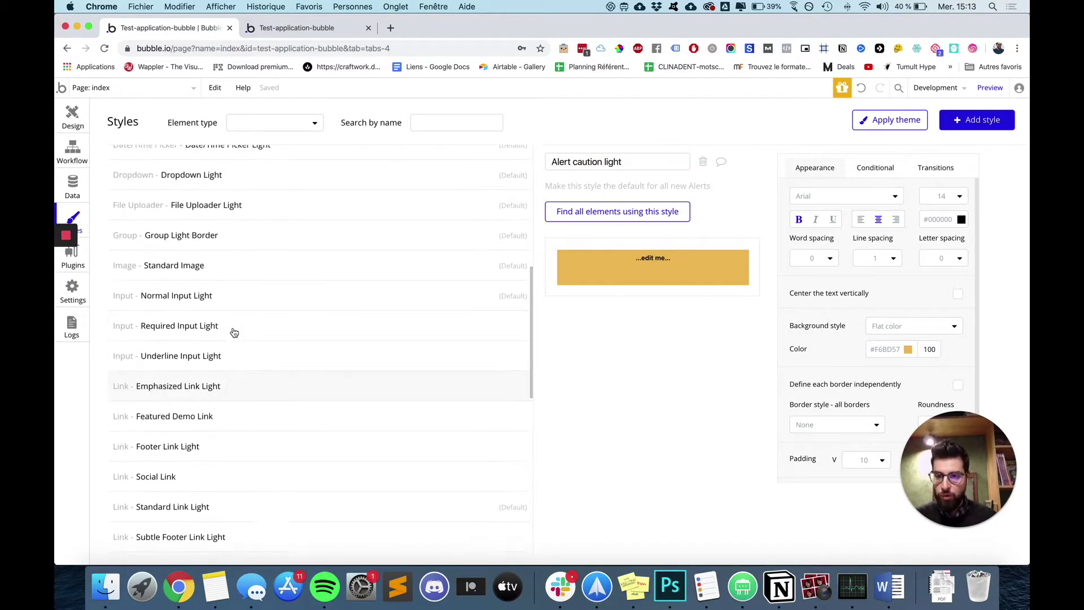
pyautogui.scroll(7, 235, 332)
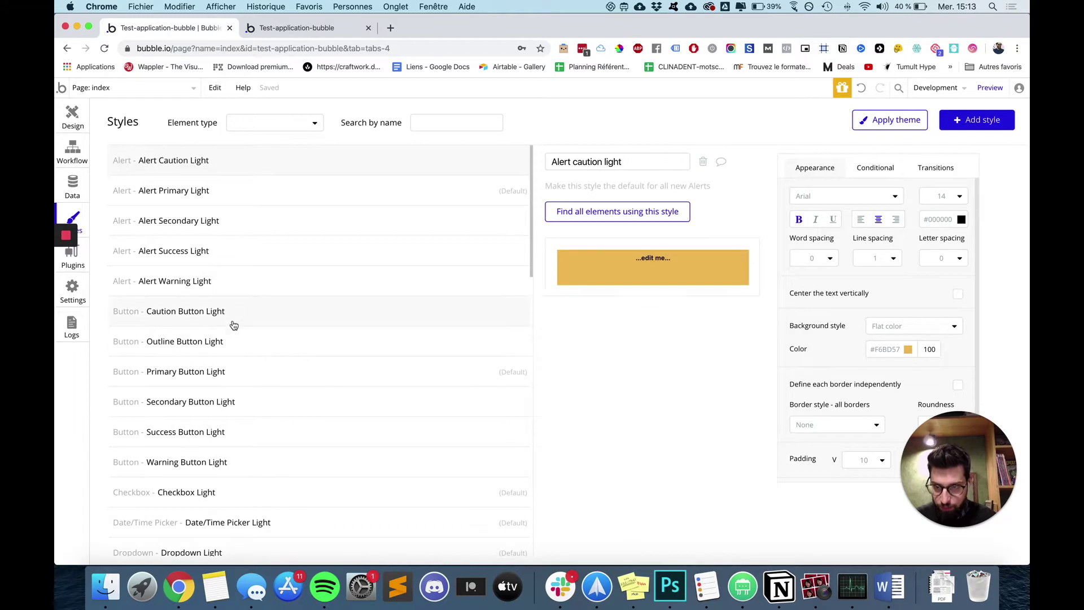
pyautogui.click(232, 312)
pyautogui.click(242, 339)
pyautogui.click(260, 305)
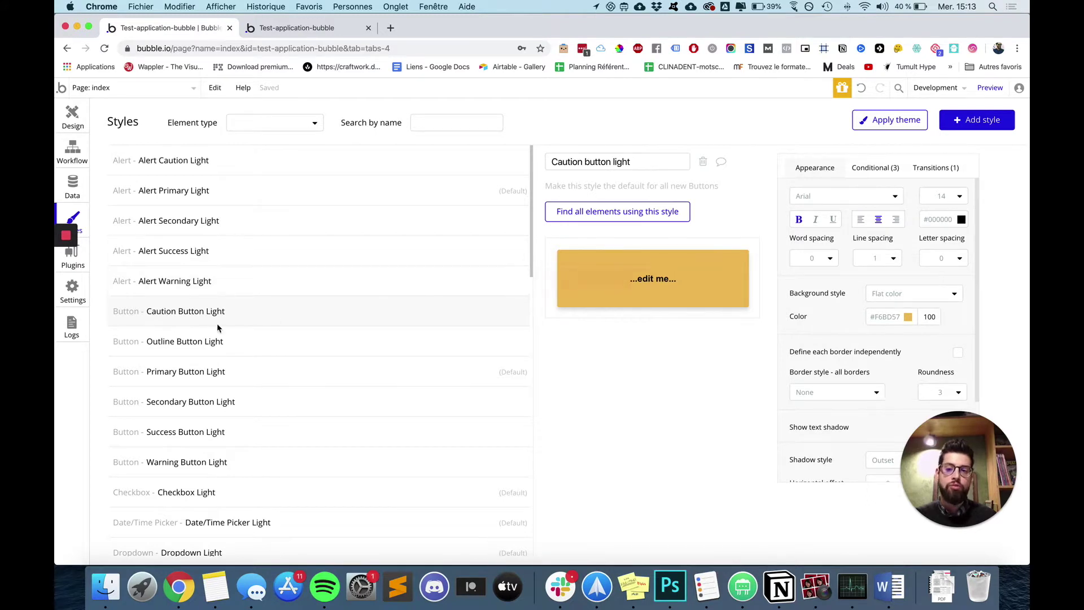
pyautogui.moveTo(209, 311)
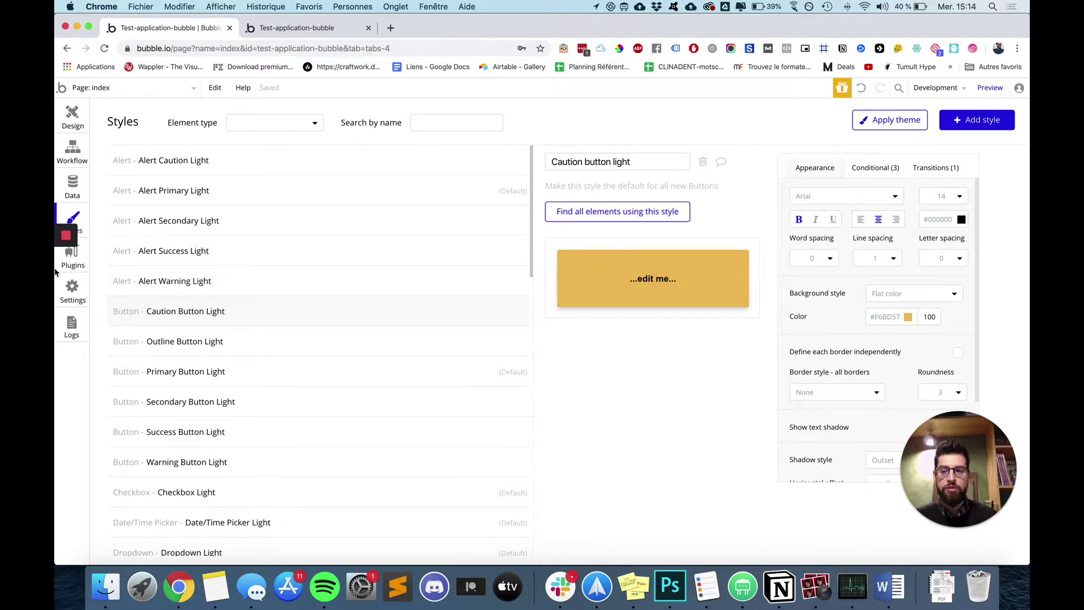
# Browse the plugin catalogue and install the free Animate Font Awesome plugin
pyautogui.click(72, 257)
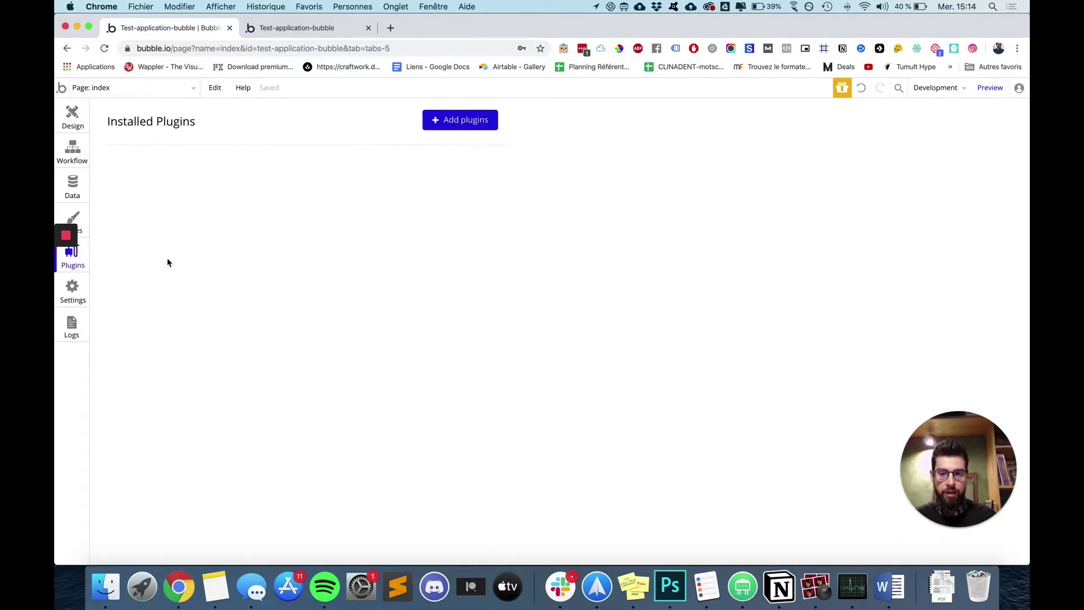
pyautogui.click(446, 128)
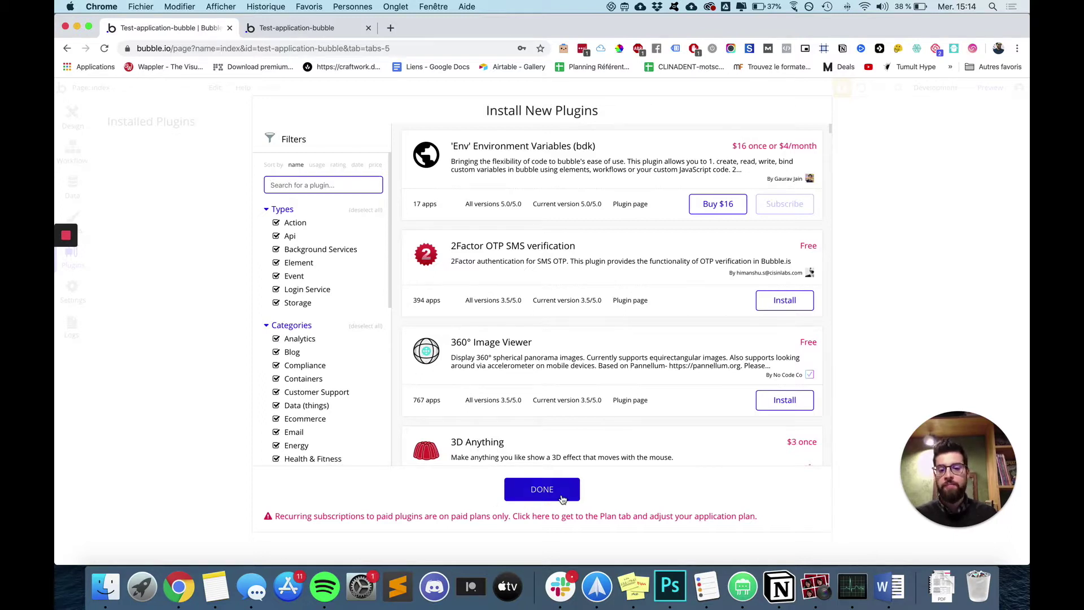
pyautogui.scroll(-20, 534, 392)
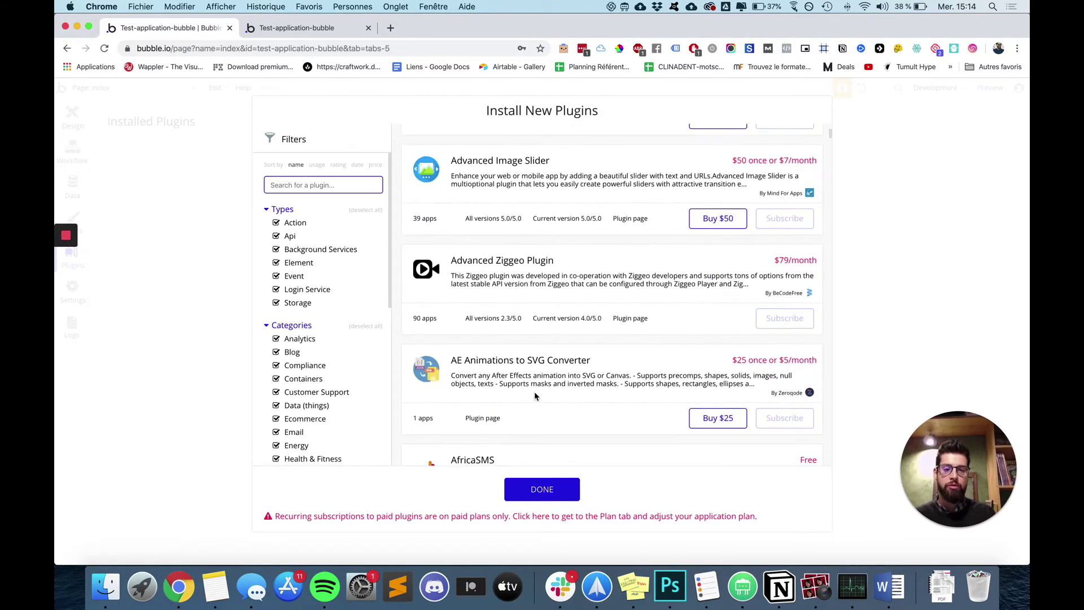
pyautogui.scroll(-15, 534, 395)
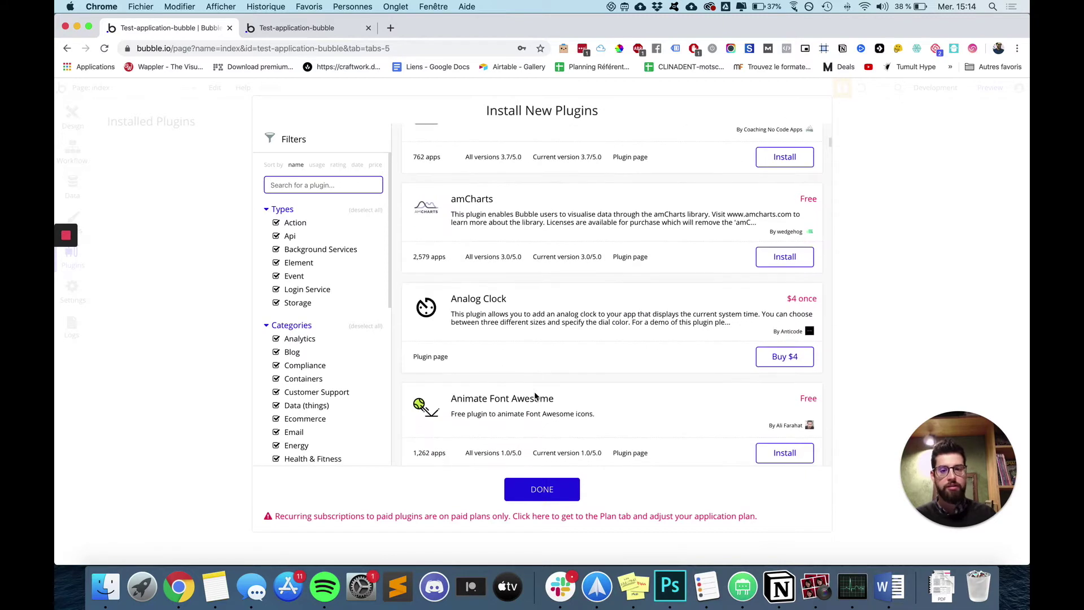
pyautogui.scroll(5, 484, 275)
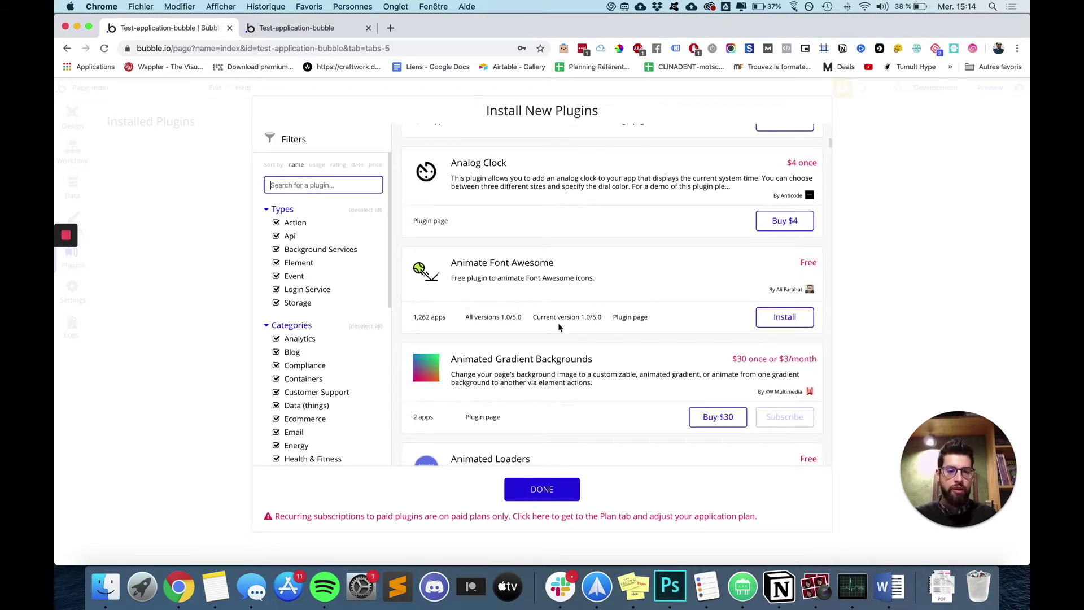
pyautogui.click(785, 317)
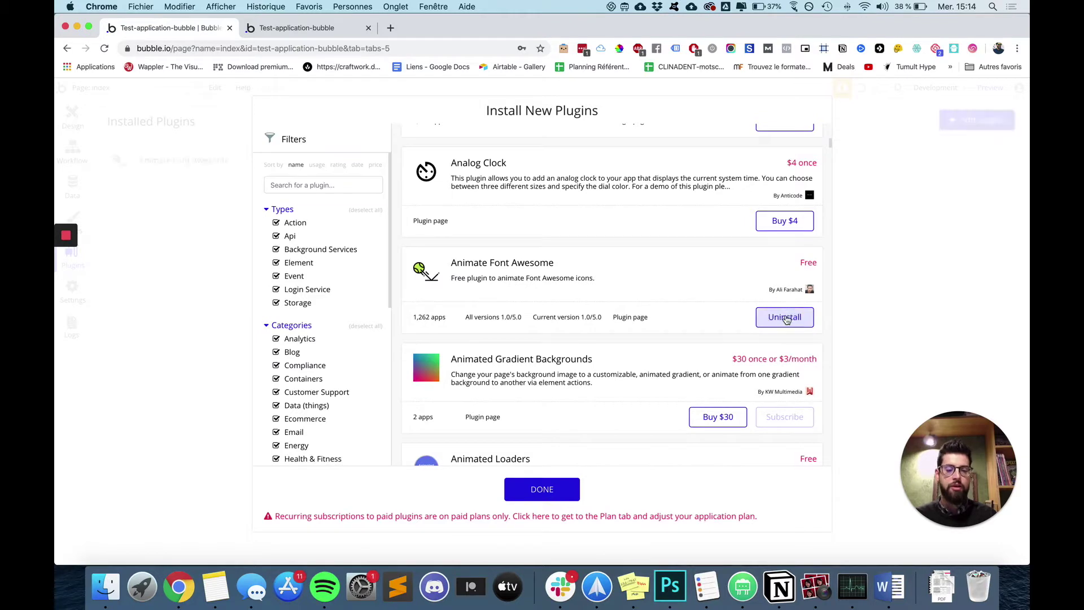
pyautogui.click(913, 298)
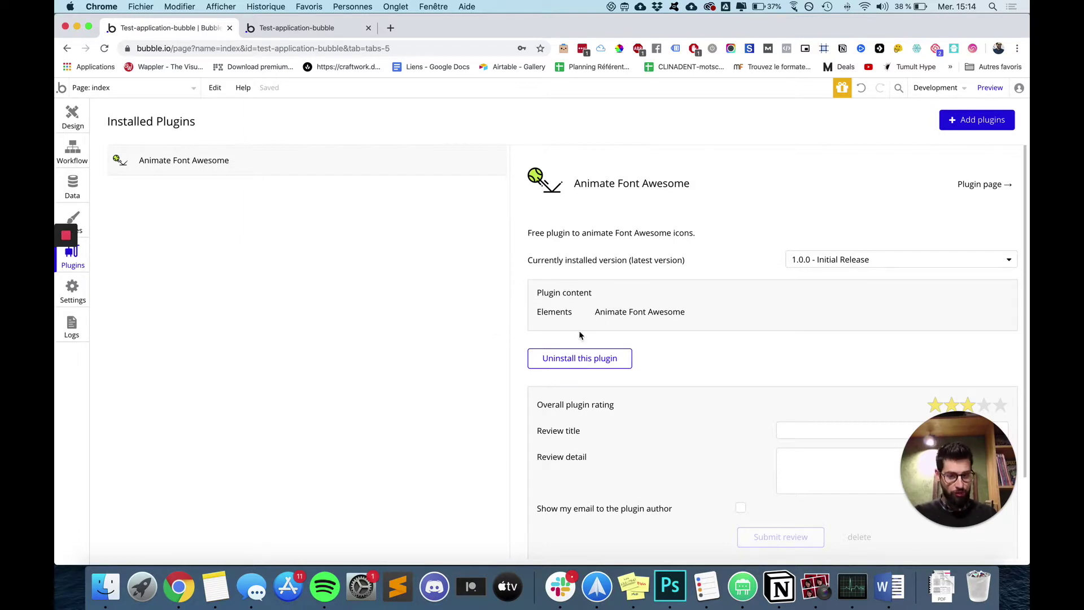
# Review the app's plan choices and capacity boost, its general settings and its domain and email settings
pyautogui.click(82, 290)
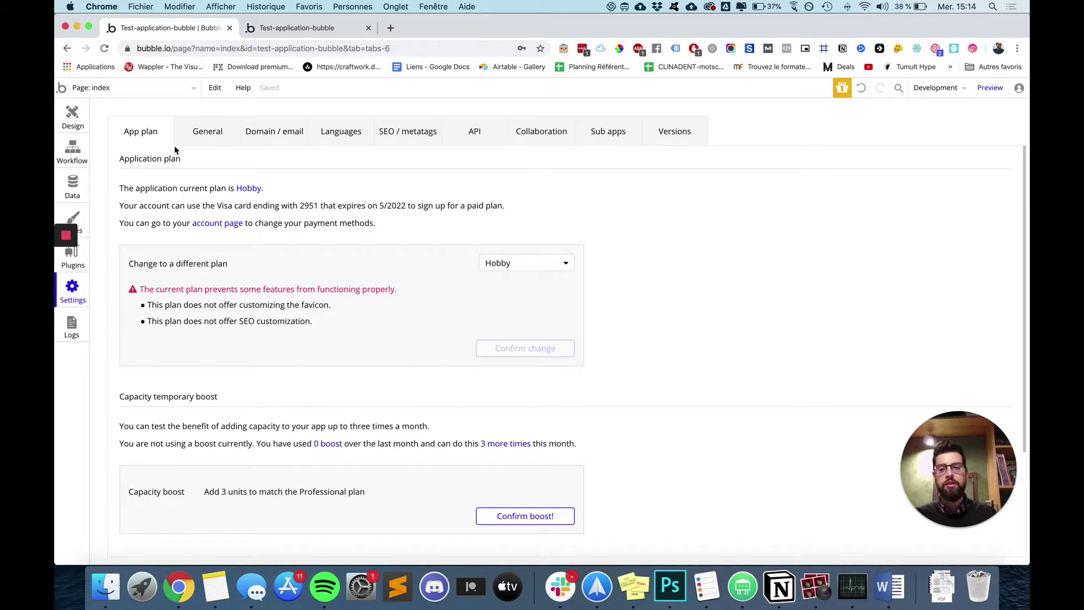
pyautogui.click(517, 262)
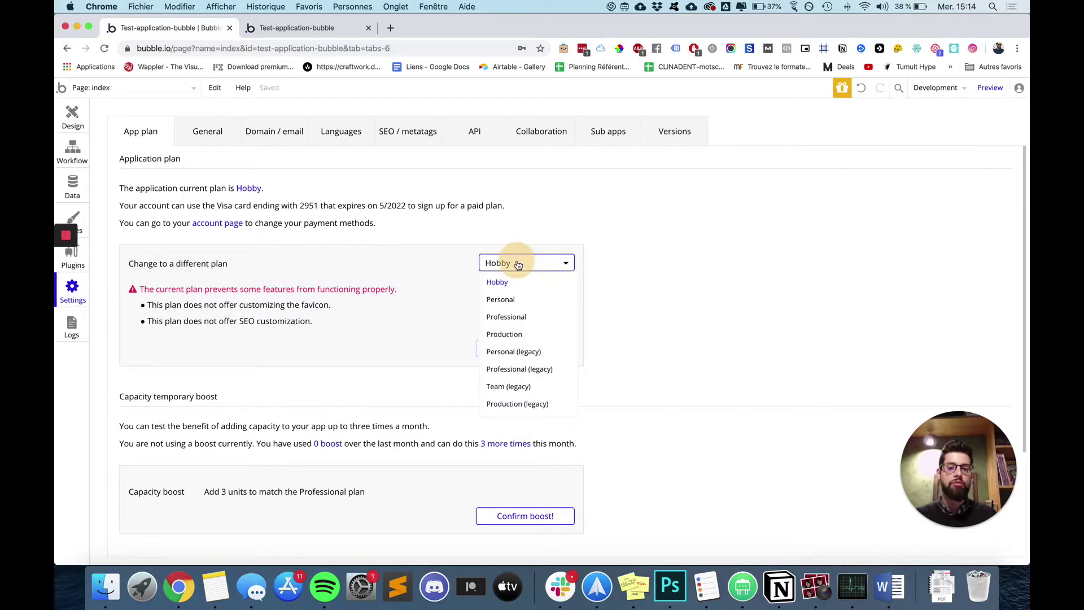
pyautogui.click(542, 217)
pyautogui.scroll(-3, 486, 220)
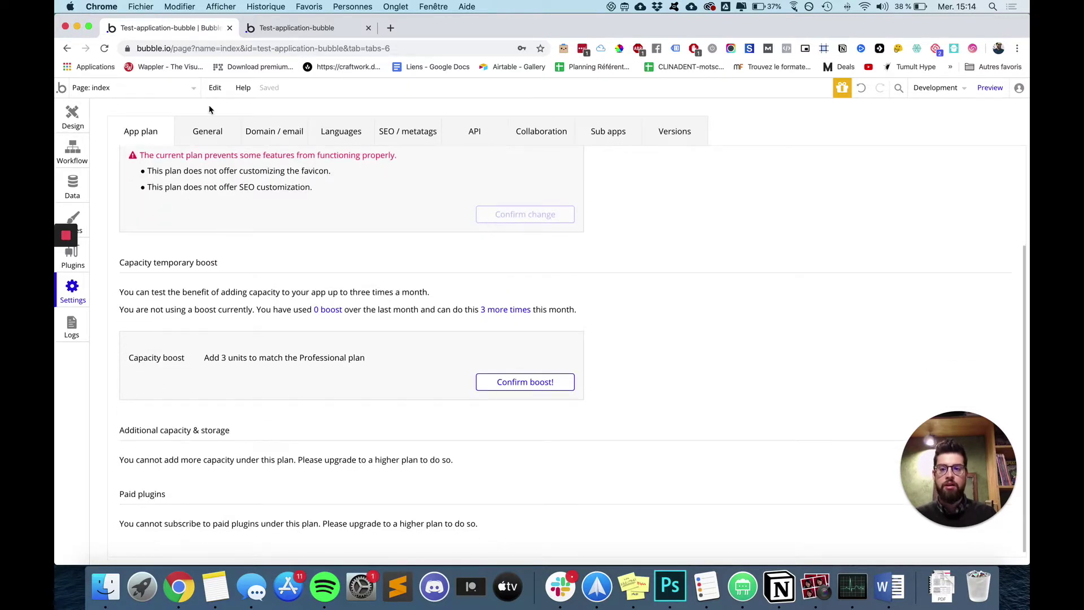
pyautogui.click(208, 121)
pyautogui.click(261, 132)
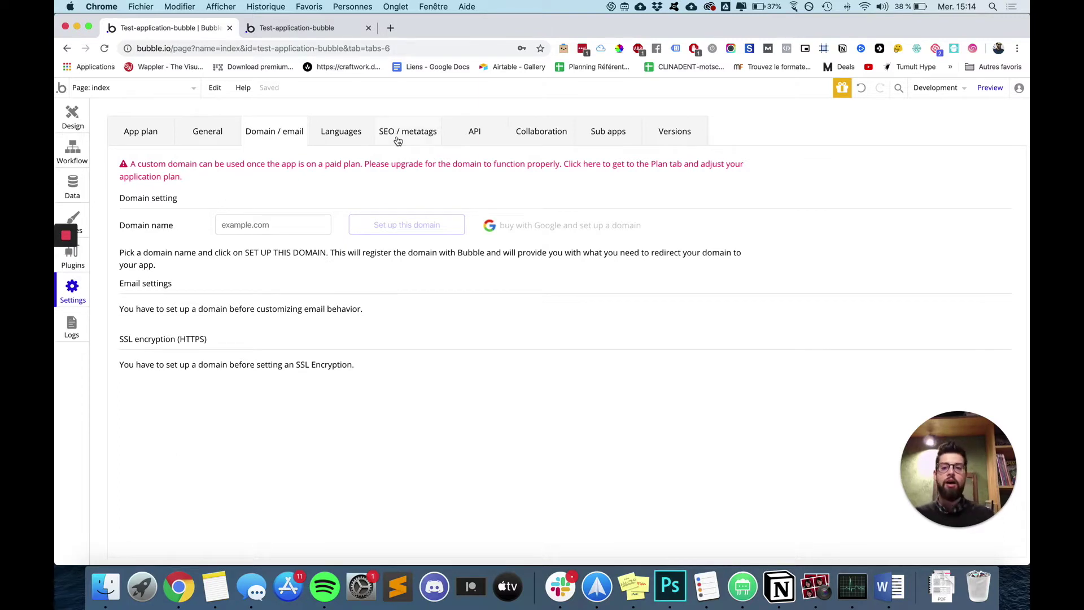
# Examine the server capacity usage metrics and the workflow run history in the app's logs
pyautogui.click(72, 328)
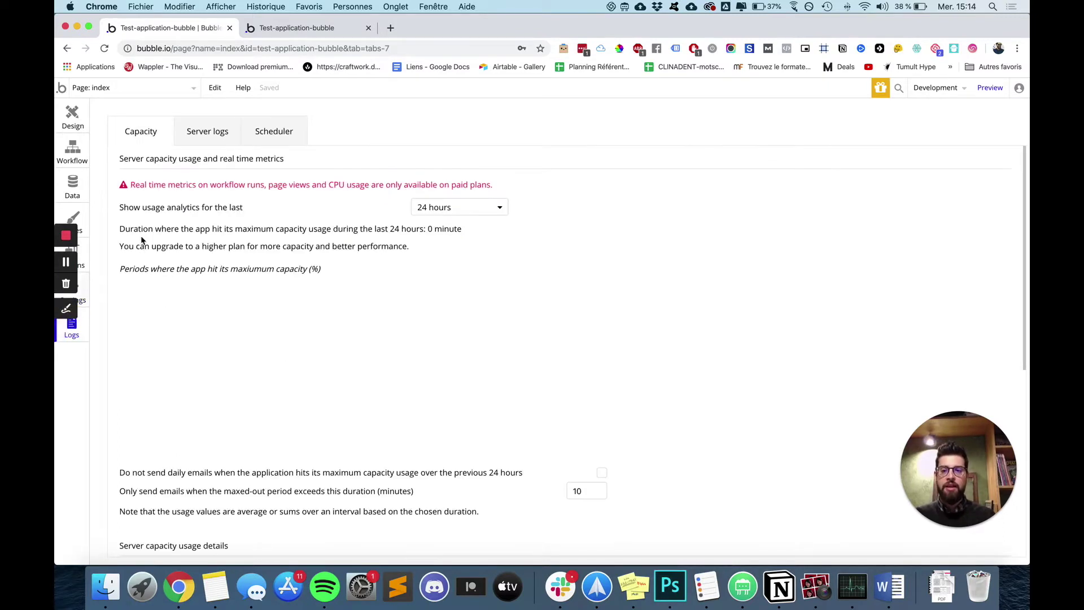
pyautogui.scroll(-5, 261, 188)
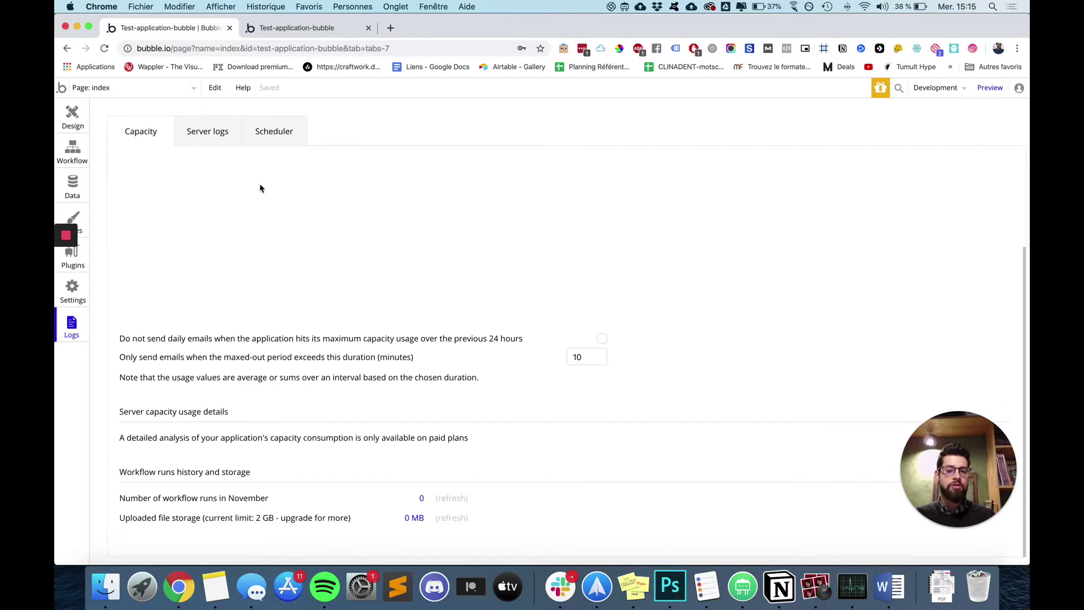
pyautogui.scroll(5, 261, 189)
pyautogui.scroll(-5, 260, 188)
pyautogui.scroll(5, 260, 188)
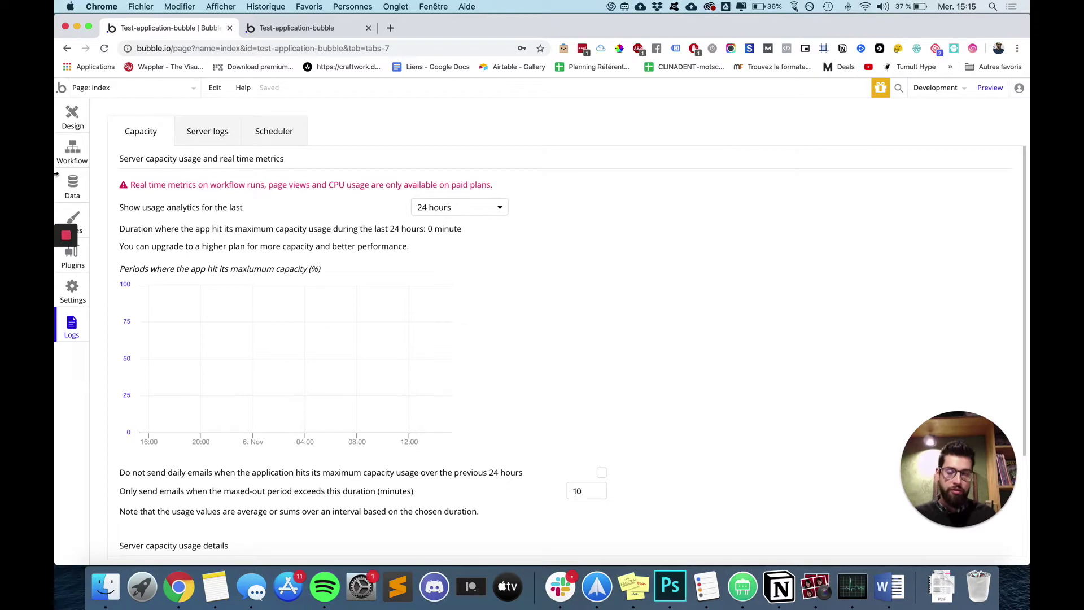
# Place a 200 by 45 px text element on the index page and move it to X 272, Y 135
pyautogui.click(65, 117)
pyautogui.scroll(5, 124, 246)
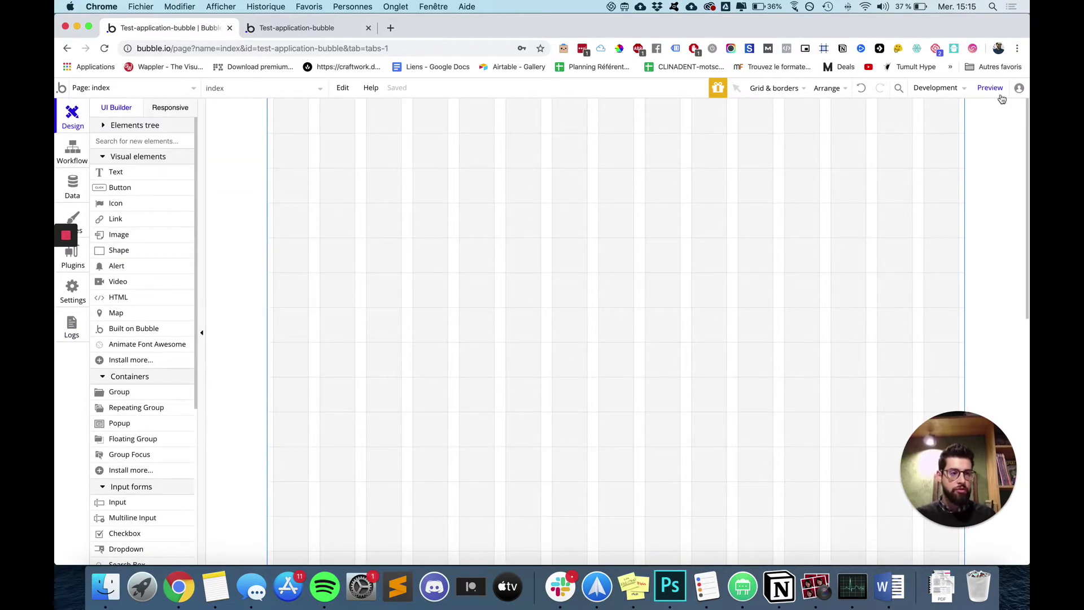
pyautogui.click(135, 173)
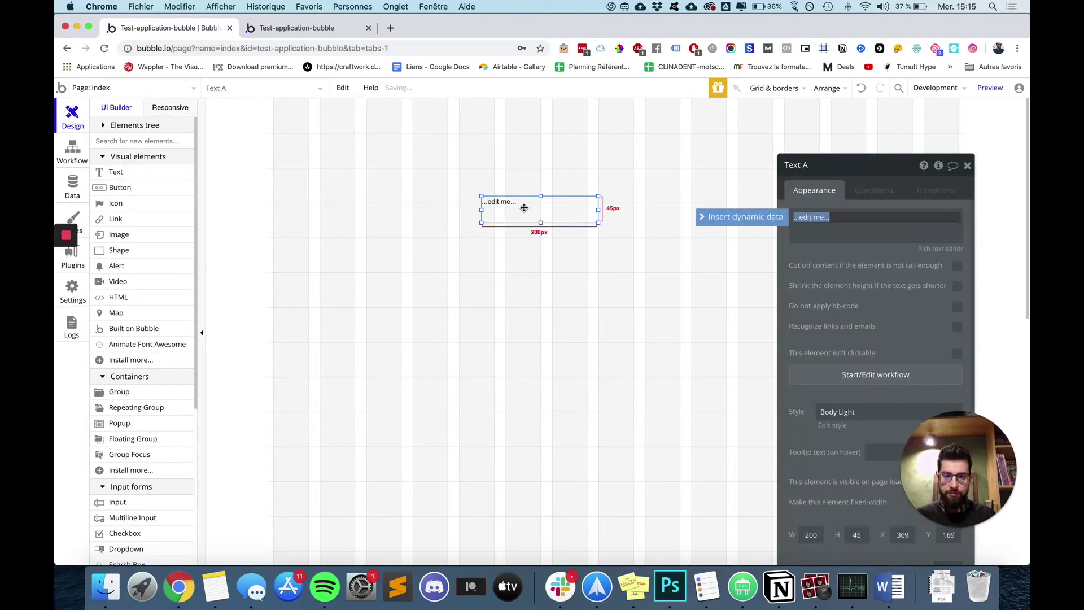
pyautogui.moveTo(524, 208); pyautogui.dragTo(469, 188)
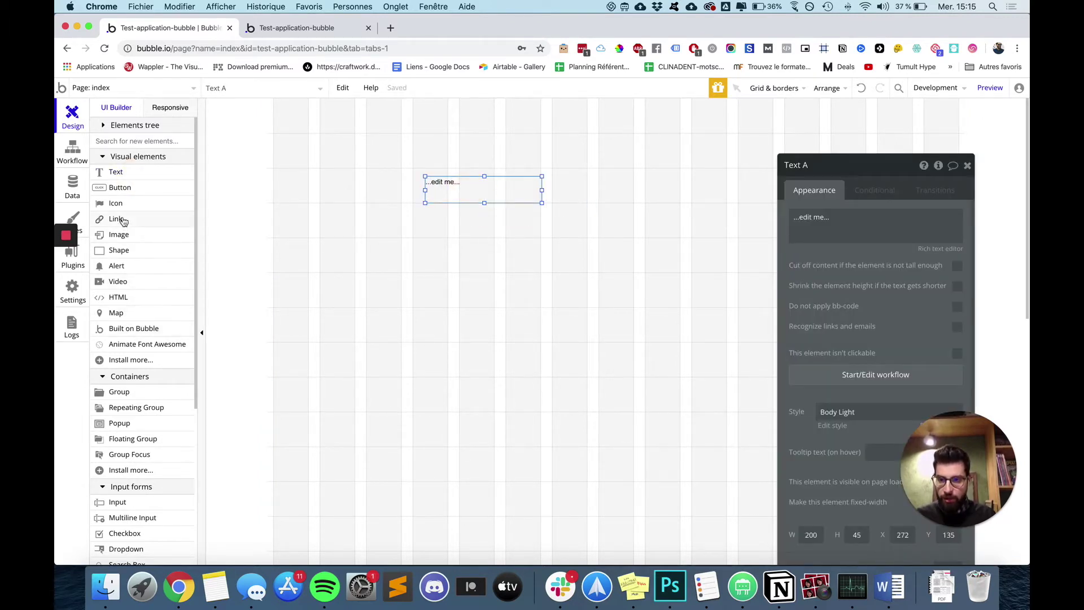
# Add a button about 221 px wide, enlarge its height and position it just below the text element
pyautogui.click(125, 195)
pyautogui.click(477, 220)
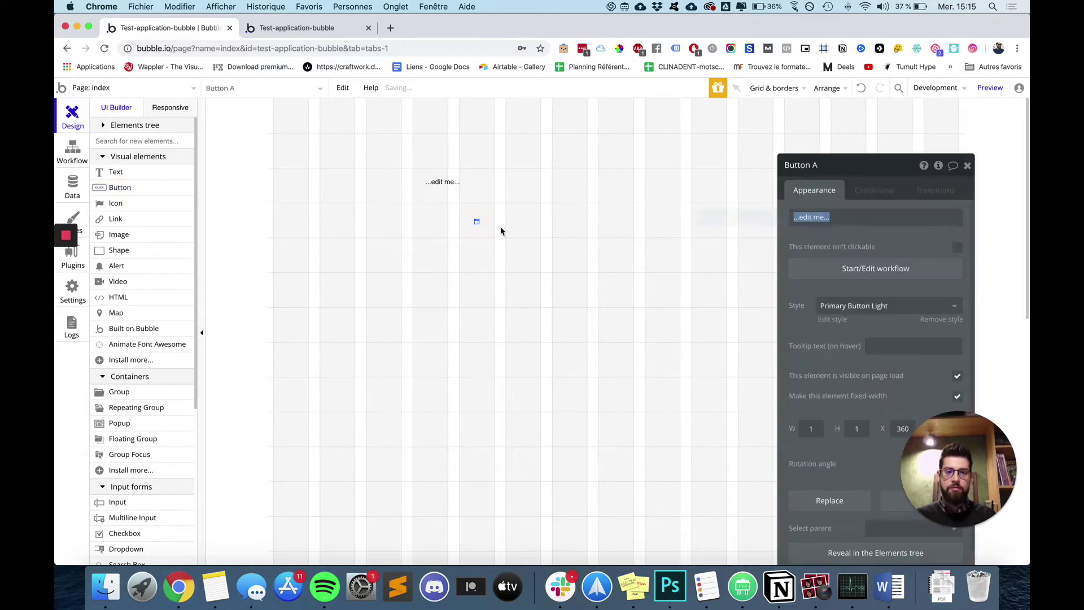
pyautogui.moveTo(478, 223); pyautogui.dragTo(608, 223)
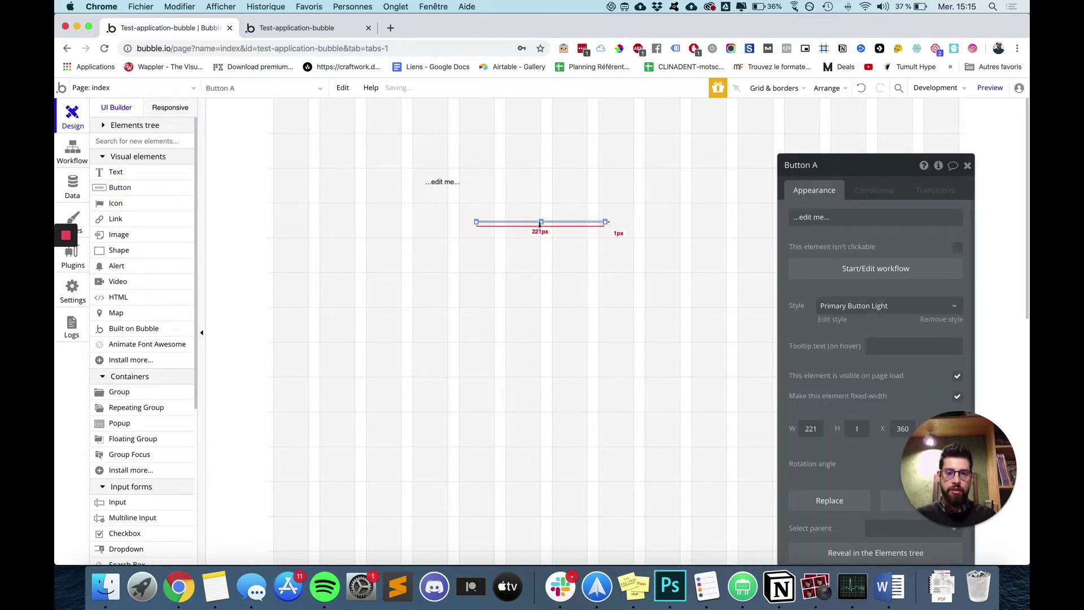
pyautogui.moveTo(541, 223); pyautogui.dragTo(494, 237)
# Try placing a second button to the right of the text element and delete it
pyautogui.click(120, 188)
pyautogui.click(685, 145)
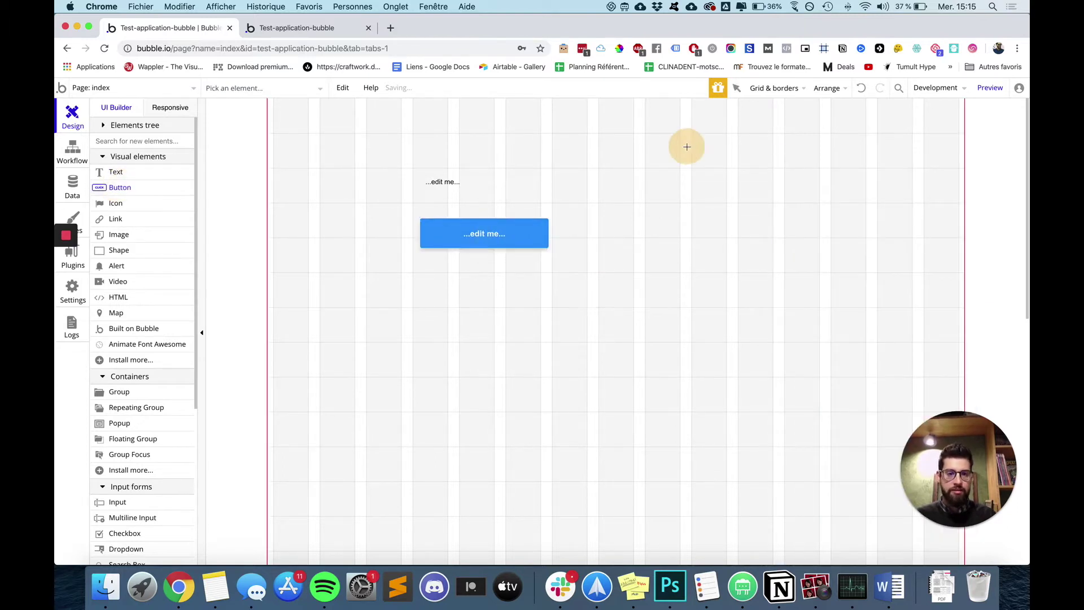
pyautogui.click(706, 226)
pyautogui.click(714, 168)
pyautogui.press('Delete')
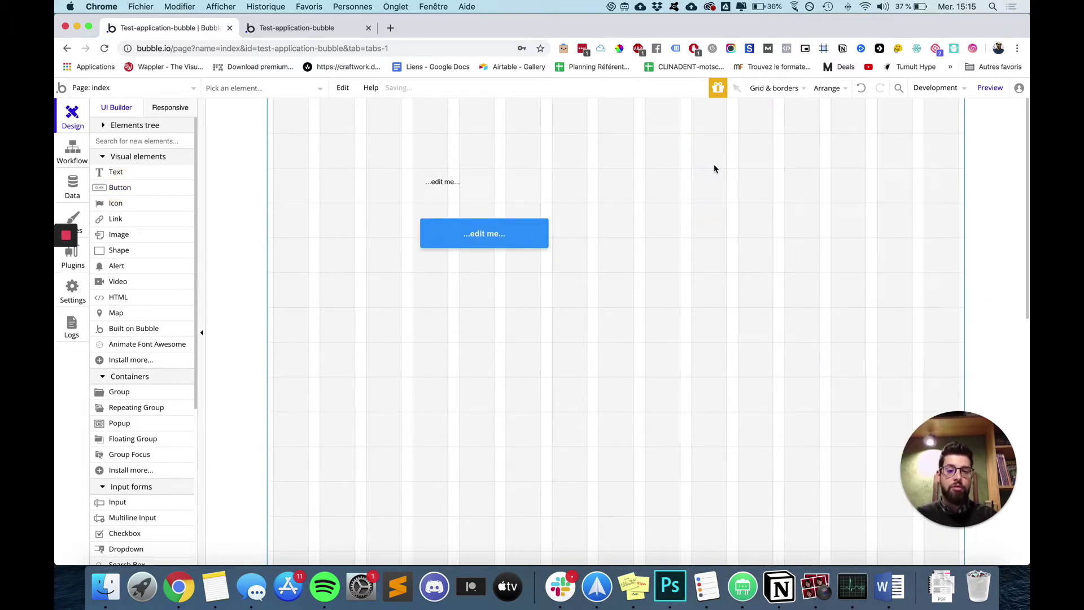
# Move the button lower on the page and the text element above it to the right, and check the layout in the preview
pyautogui.click(449, 175)
pyautogui.moveTo(449, 176); pyautogui.dragTo(335, 179)
pyautogui.moveTo(476, 247); pyautogui.dragTo(531, 354)
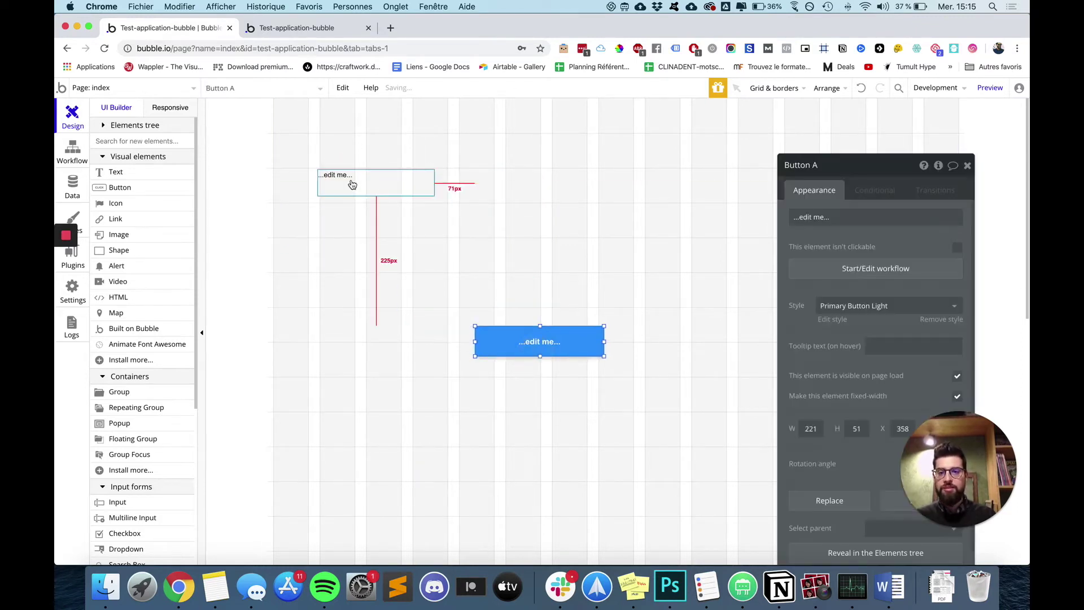
pyautogui.moveTo(352, 183); pyautogui.dragTo(565, 180)
pyautogui.click(305, 27)
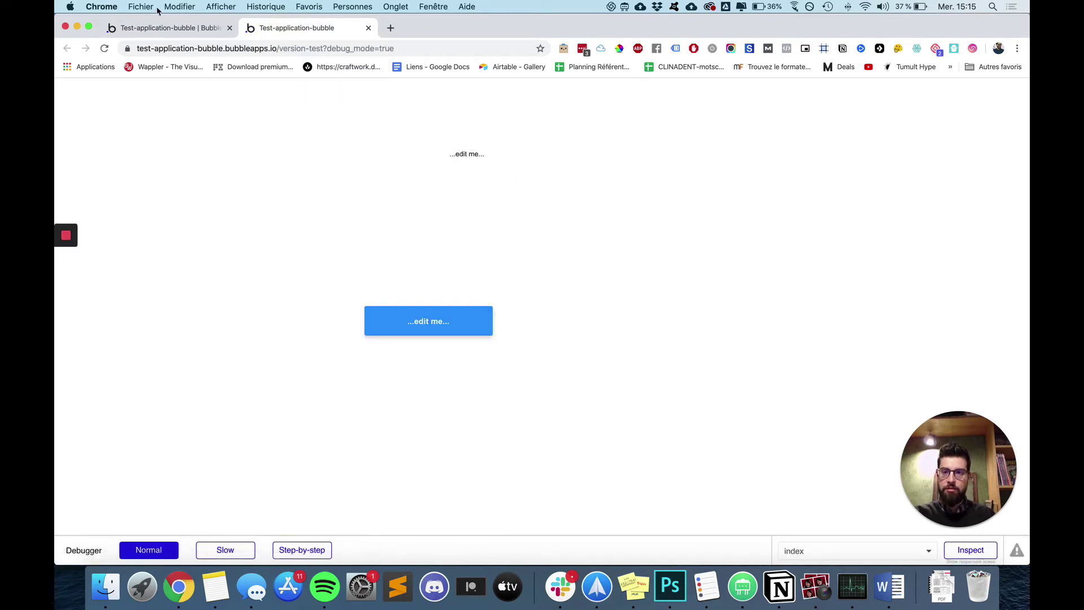
# Place the button directly to the right of the text element, with the text at X 415, Y 122, and reload the preview
pyautogui.click(155, 28)
pyautogui.moveTo(569, 331); pyautogui.dragTo(699, 184)
pyautogui.moveTo(554, 184); pyautogui.dragTo(523, 189)
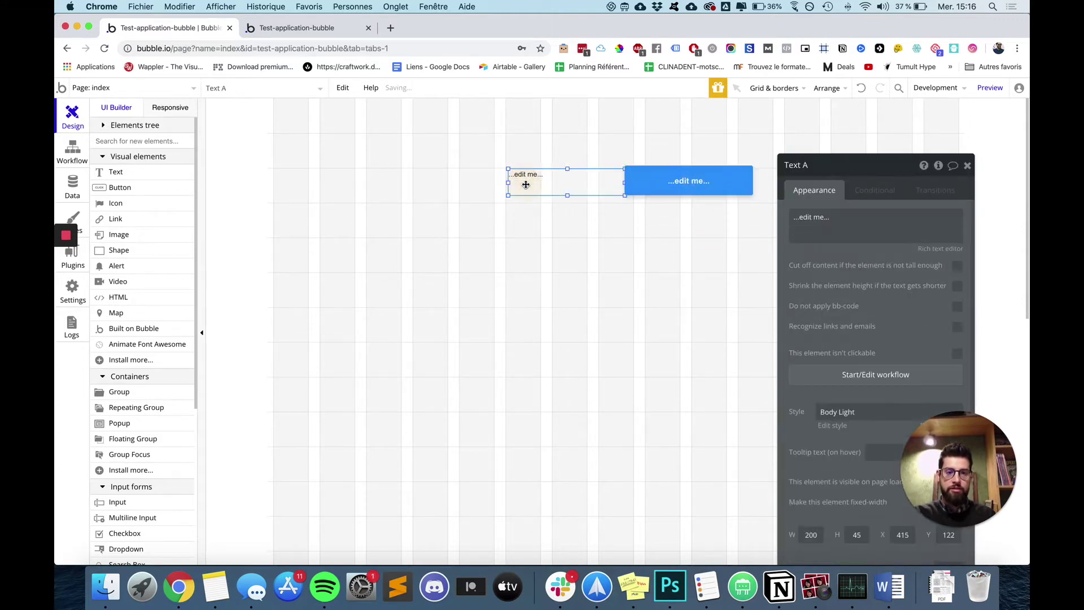
pyautogui.click(275, 29)
pyautogui.press('super+r')
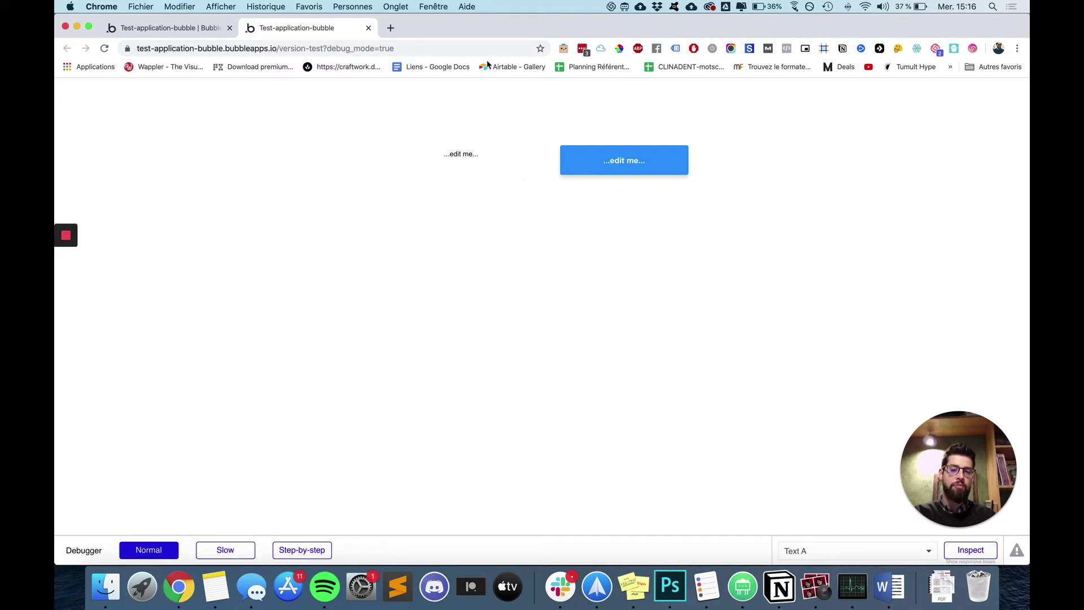
# Position the button at X 219, Y 128 and the text element to its right at X 485, Y 134
pyautogui.click(164, 28)
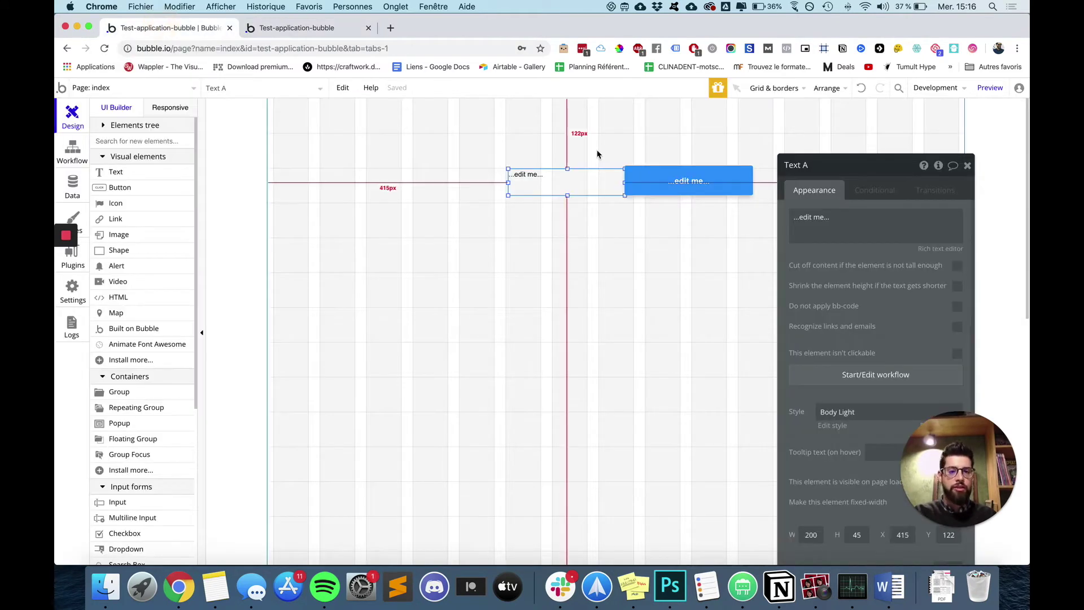
pyautogui.moveTo(537, 179); pyautogui.dragTo(443, 164)
pyautogui.moveTo(712, 185); pyautogui.dragTo(483, 207)
pyautogui.moveTo(435, 158); pyautogui.dragTo(458, 193)
pyautogui.moveTo(434, 235); pyautogui.dragTo(576, 181)
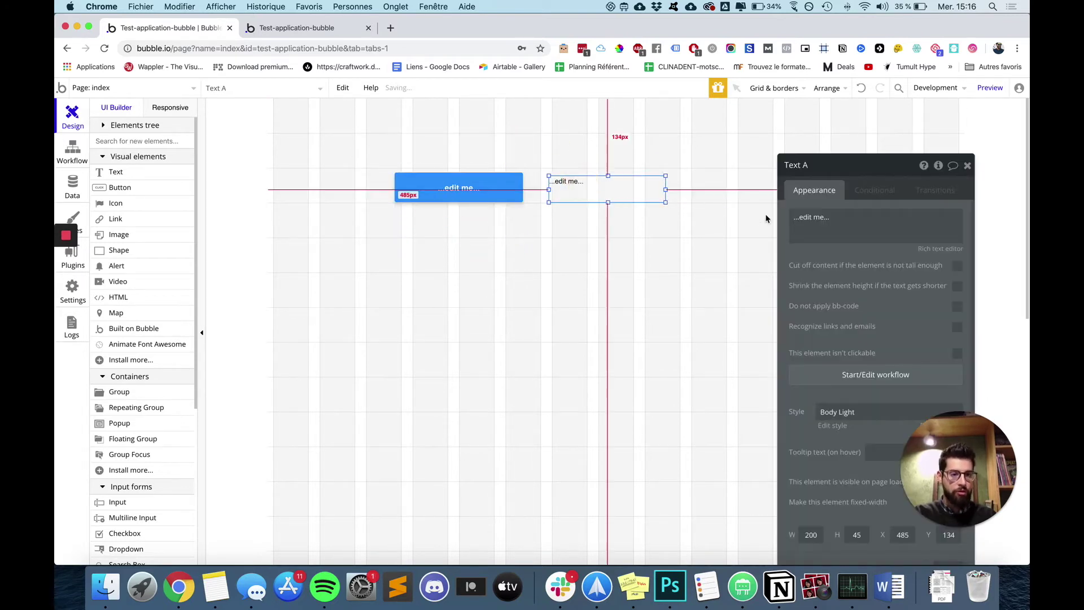
# Change the text element's content to BOU and clear its Body Light style
pyautogui.click(854, 210)
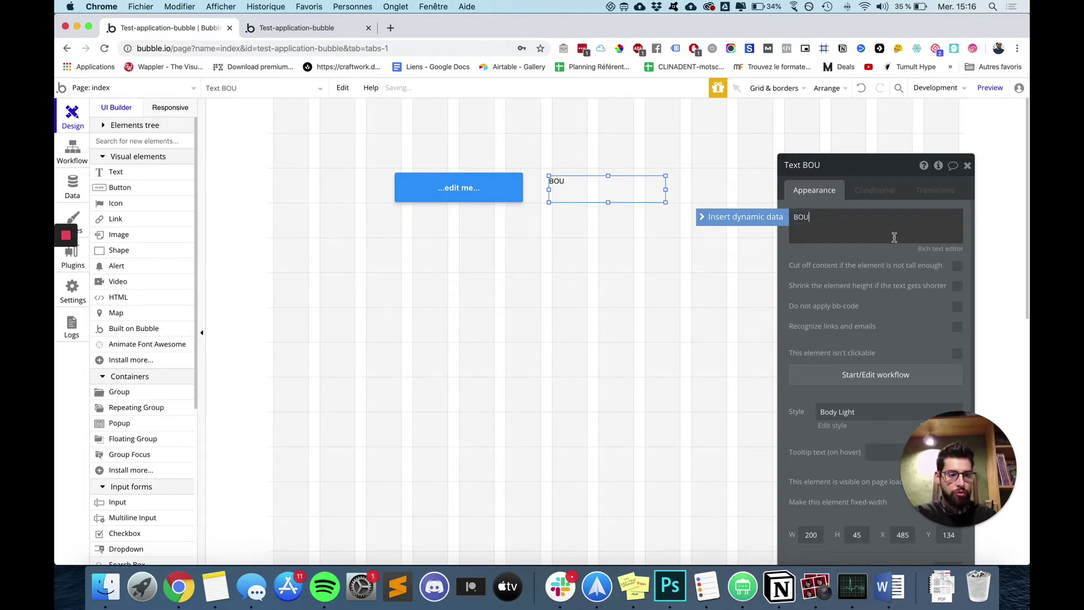
pyautogui.click(847, 255)
pyautogui.scroll(-3, 881, 265)
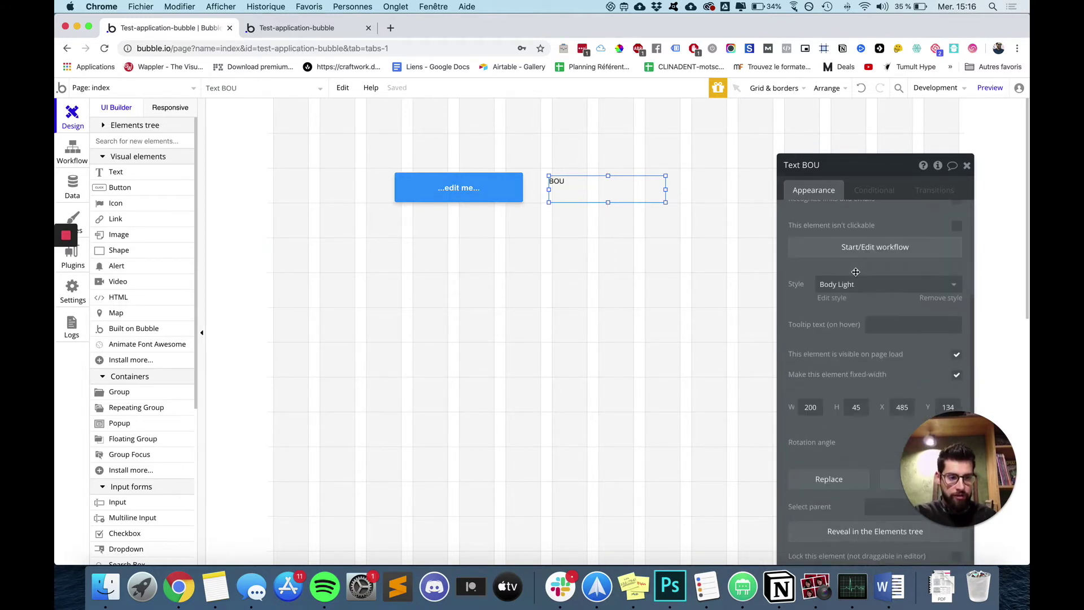
pyautogui.click(850, 284)
pyautogui.click(850, 306)
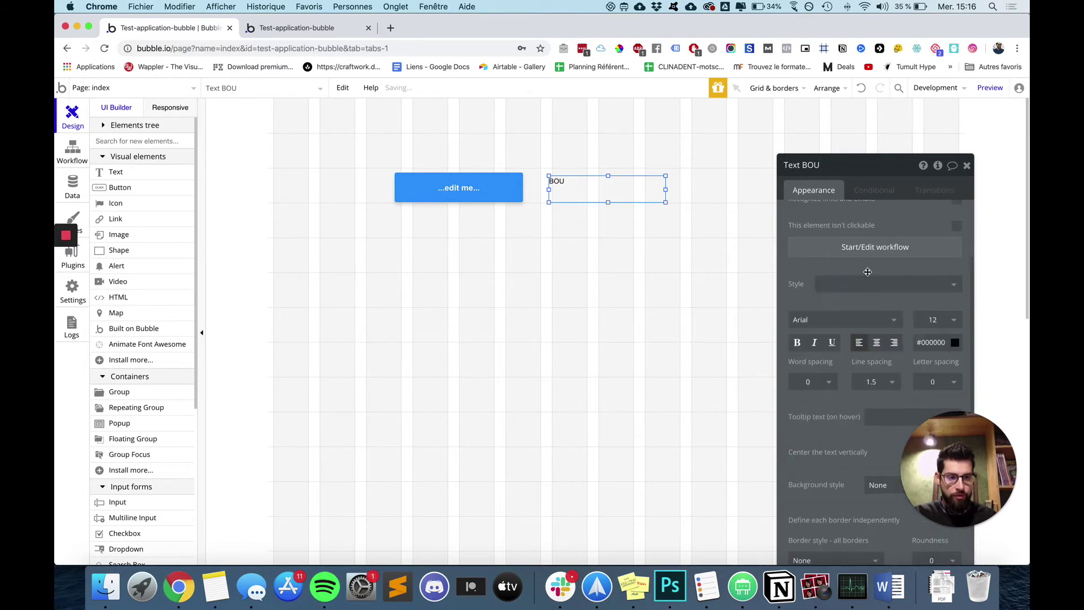
# Make the BOU text bold and set its font size to 24
pyautogui.click(798, 343)
pyautogui.click(950, 320)
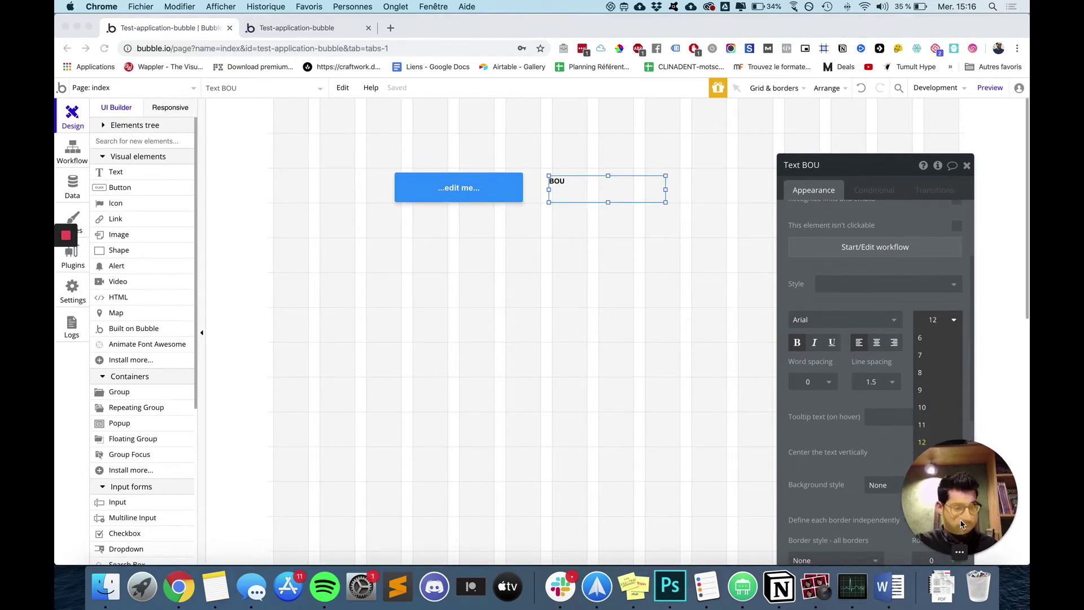
pyautogui.moveTo(961, 460); pyautogui.dragTo(109, 483)
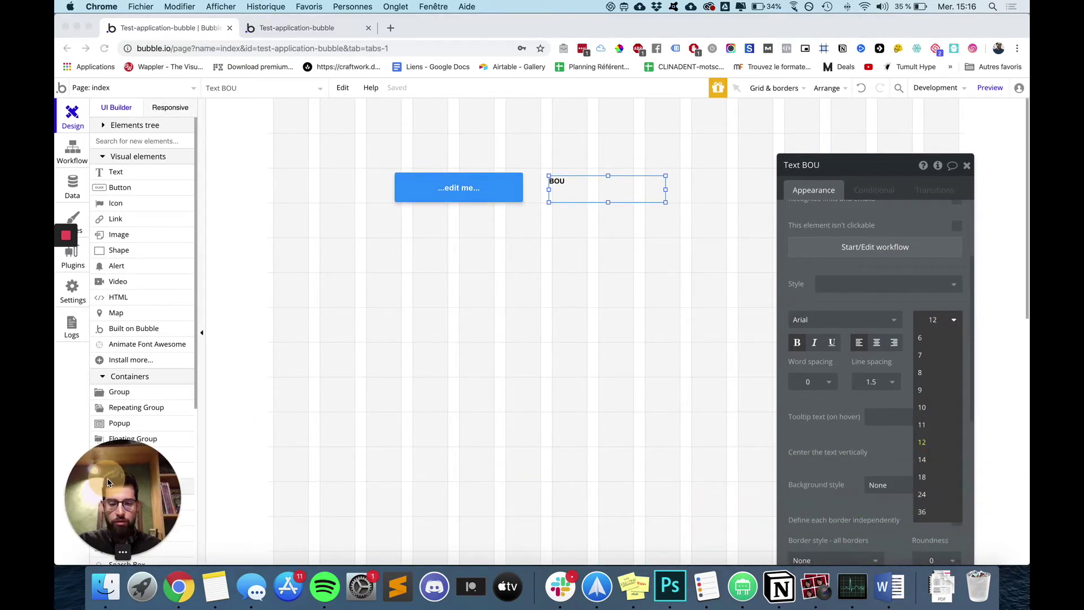
pyautogui.click(924, 480)
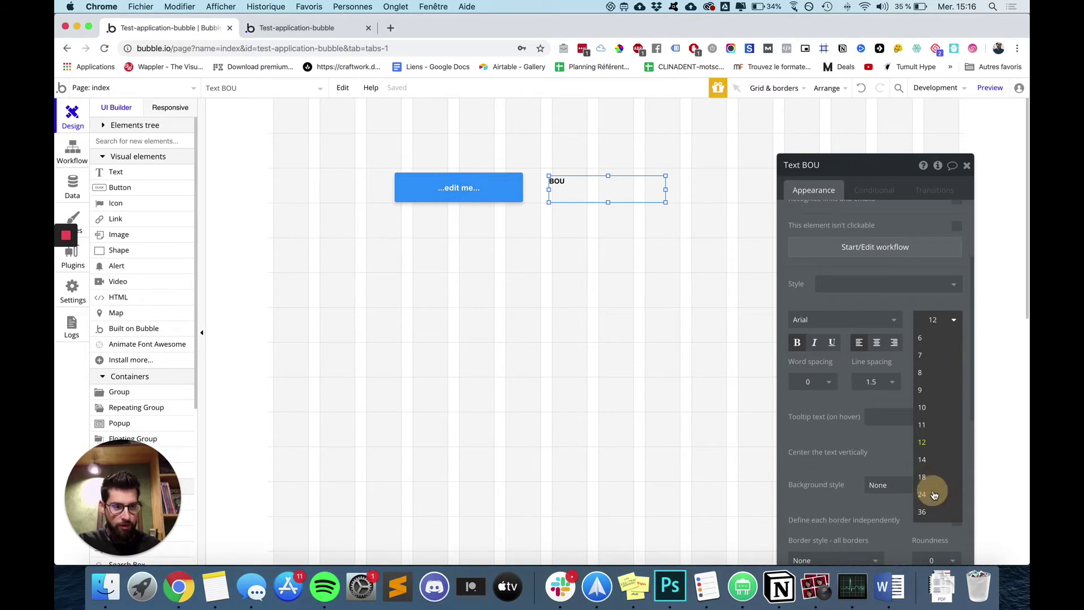
pyautogui.click(922, 495)
pyautogui.click(588, 213)
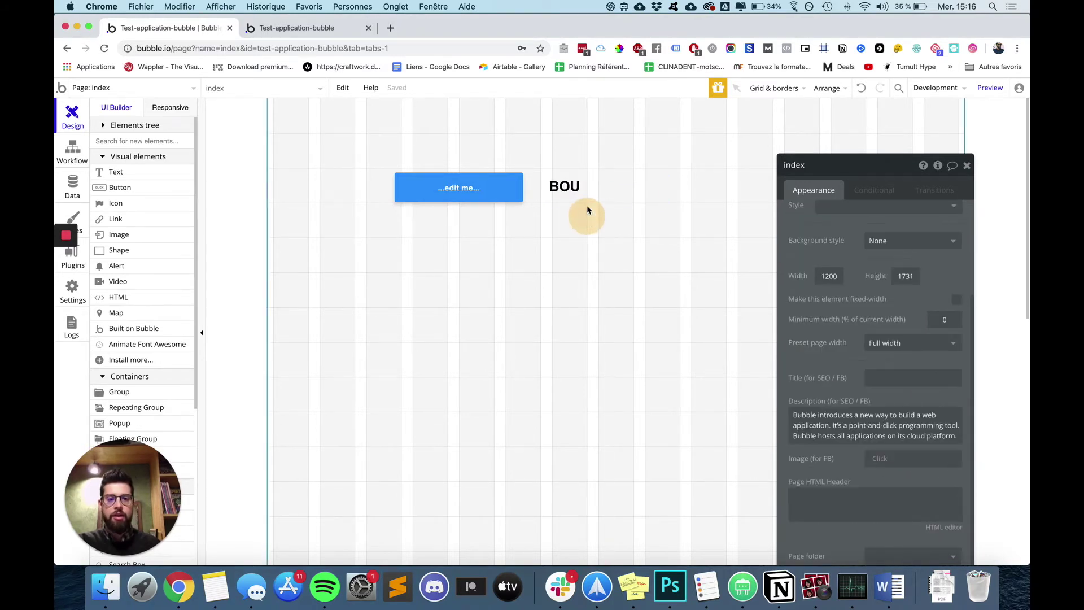
# Make the BOU text hidden on page load and check the page in the preview
pyautogui.click(583, 185)
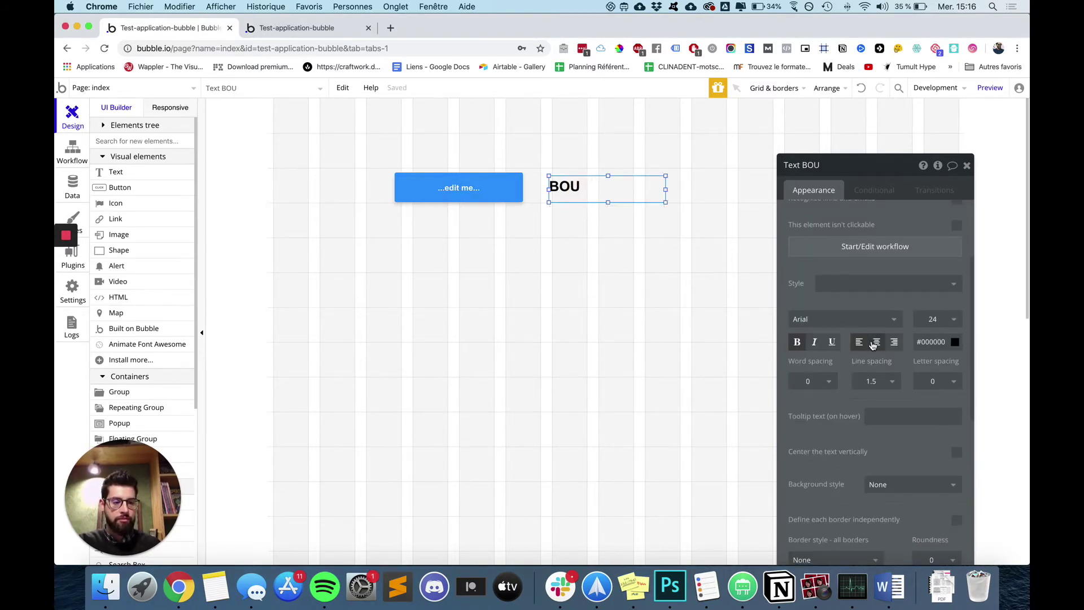
pyautogui.scroll(-5, 872, 342)
pyautogui.scroll(-2, 872, 342)
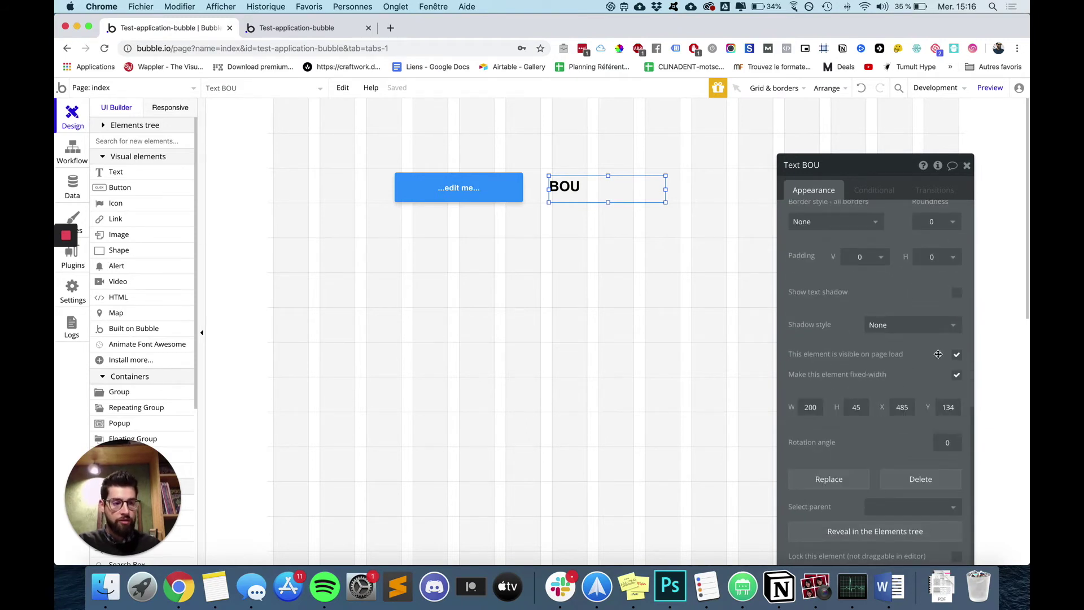
pyautogui.click(957, 356)
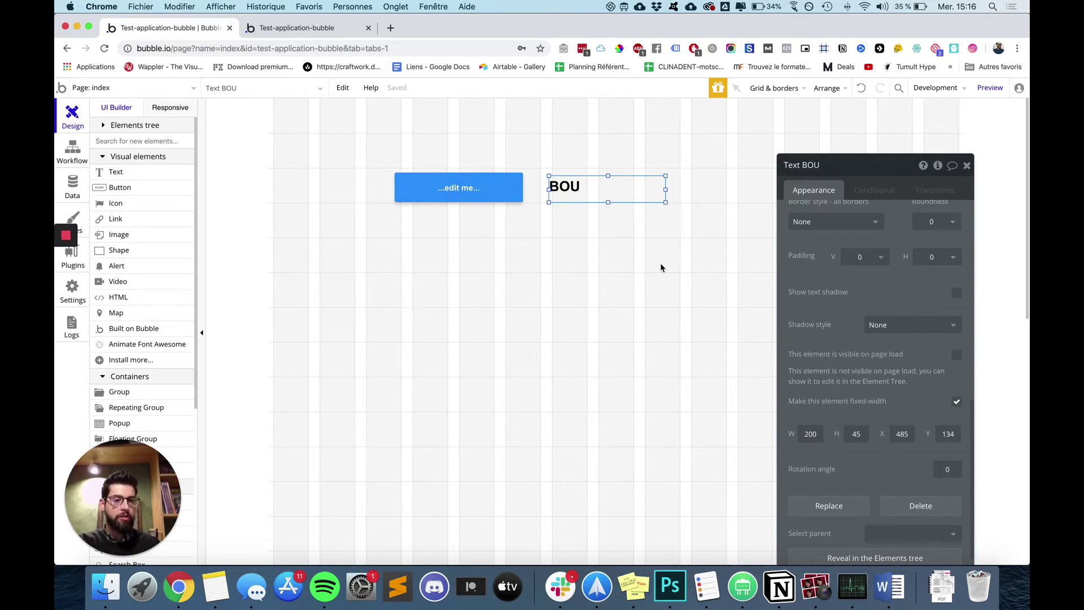
pyautogui.click(610, 256)
pyautogui.click(290, 26)
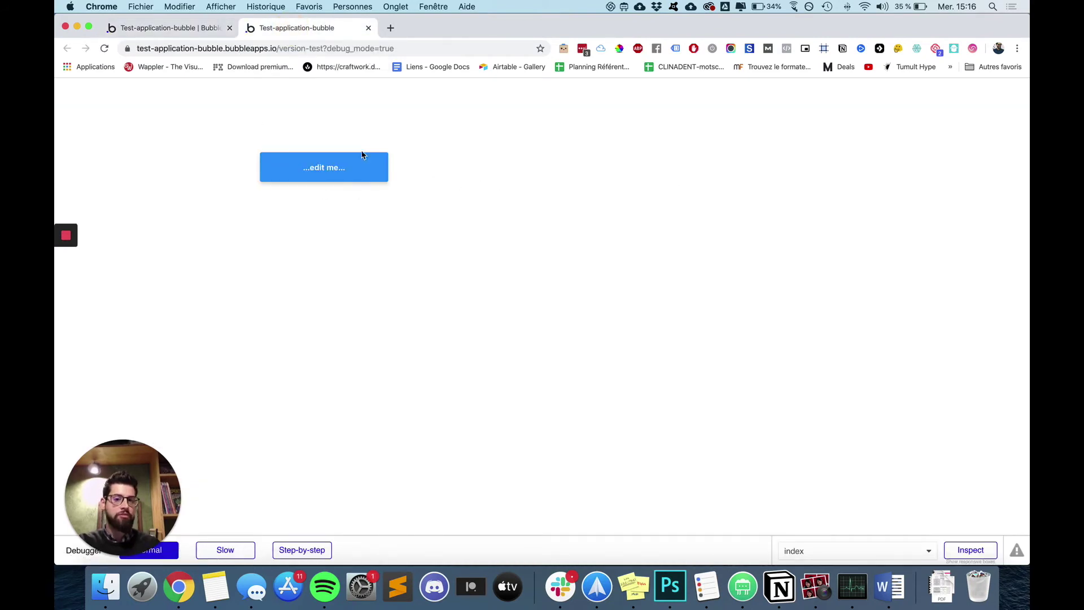
pyautogui.click(176, 28)
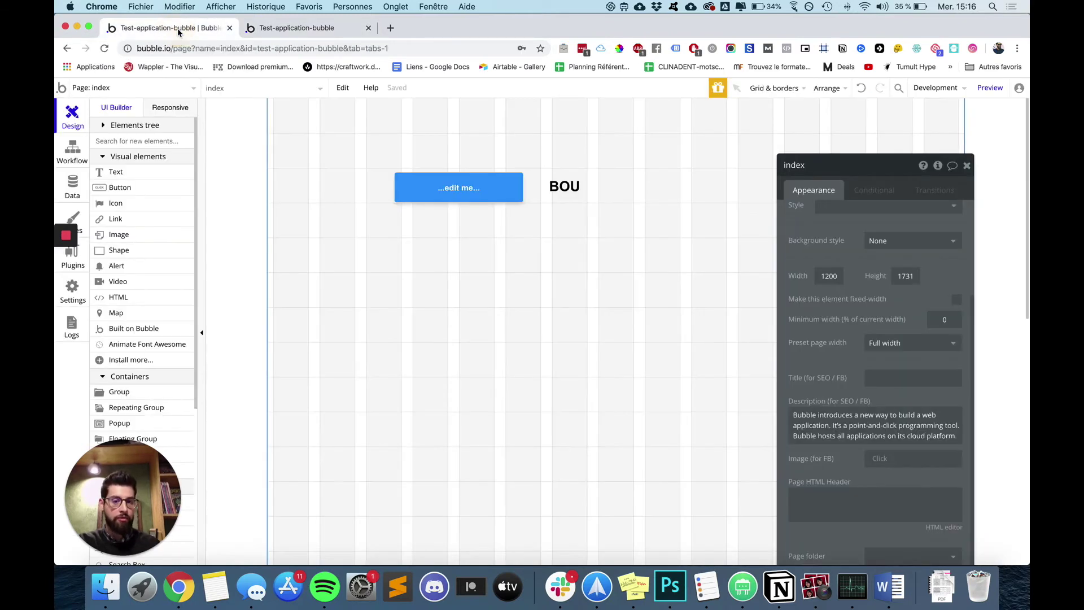
# Label the button "Appuyer pour faire apparaître" and stack it above the BOU text at X 402, Y 187
pyautogui.click(487, 193)
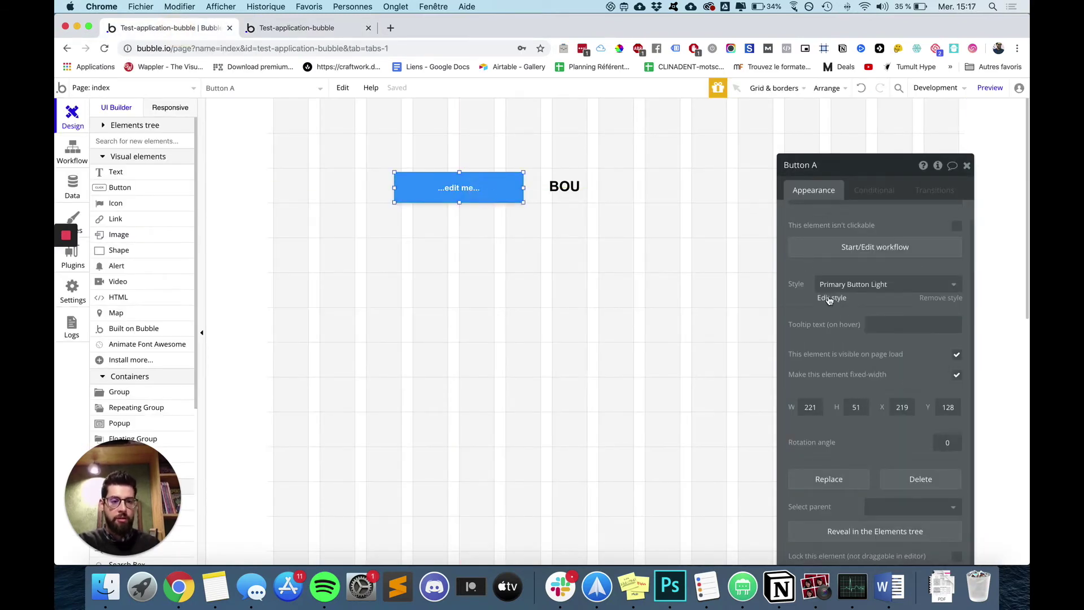
pyautogui.scroll(1, 834, 226)
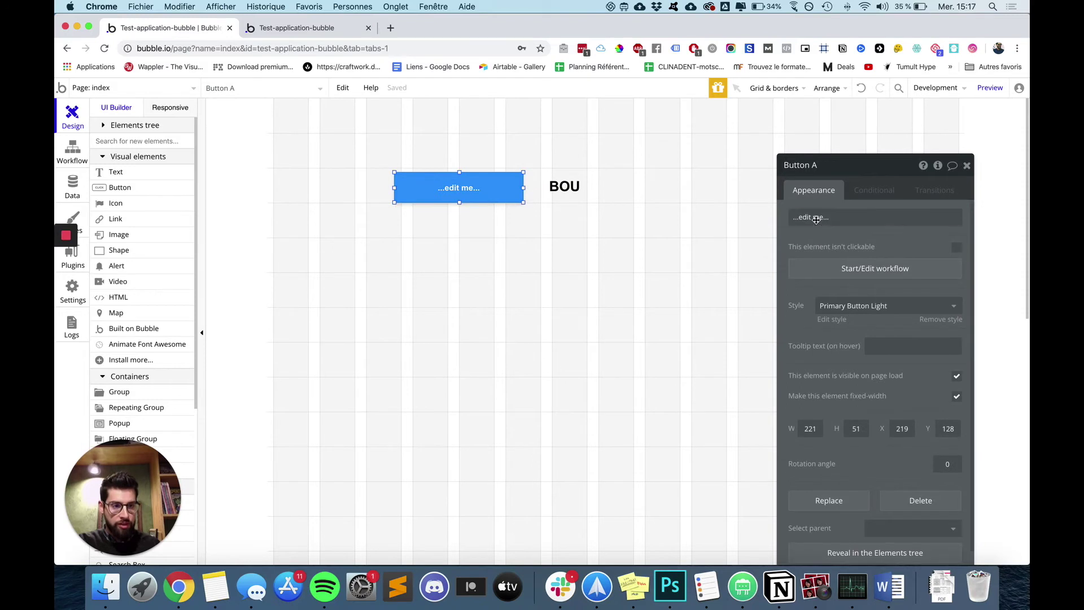
pyautogui.click(835, 219)
pyautogui.write('Appuyer pour faire a')
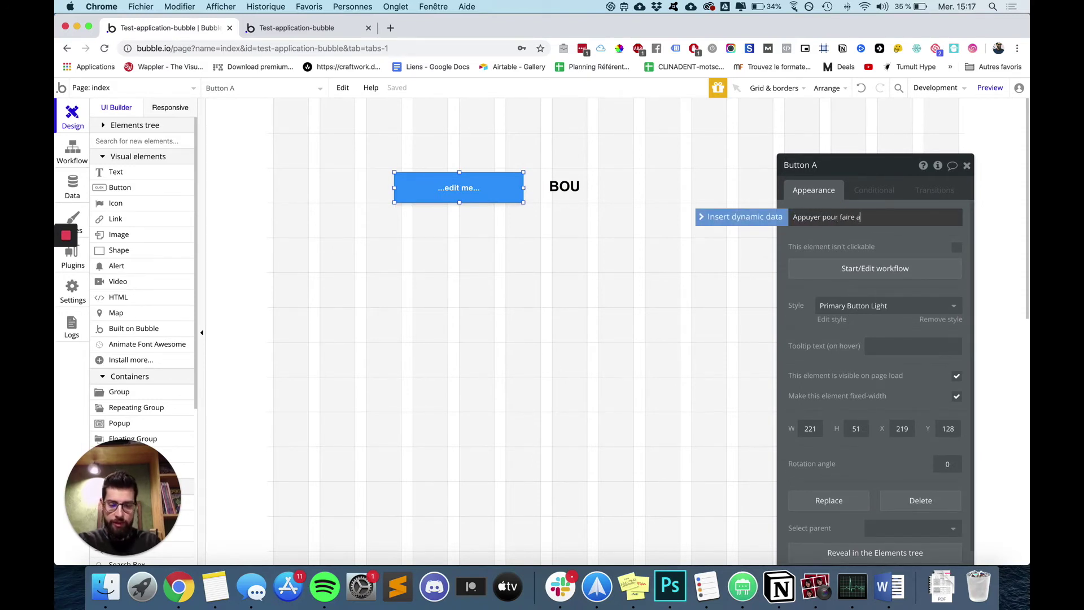
pyautogui.write('pparaître')
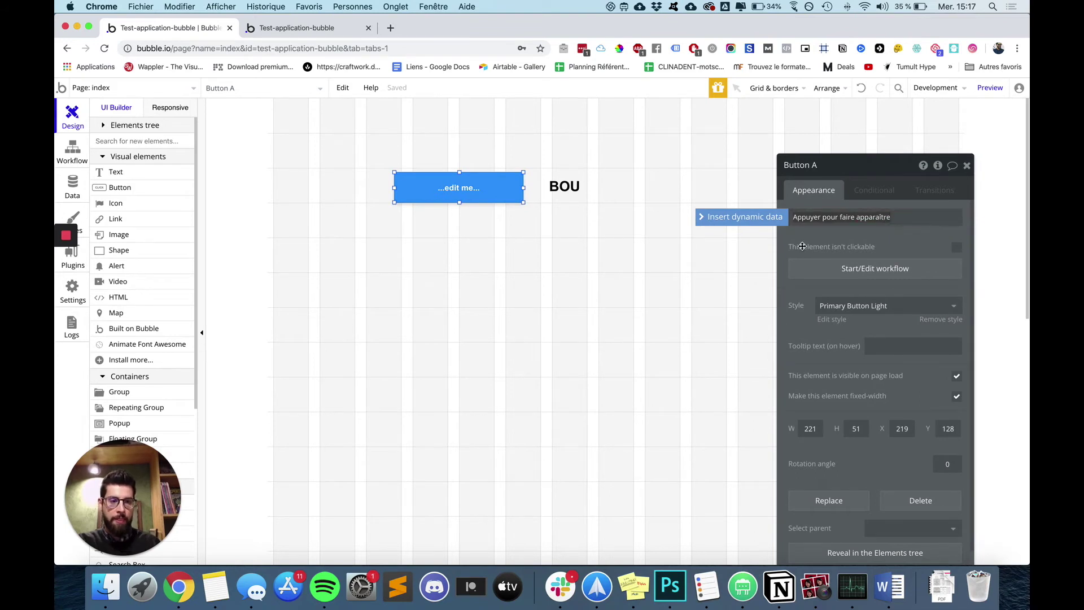
pyautogui.click(524, 203)
pyautogui.moveTo(564, 189); pyautogui.dragTo(522, 273)
pyautogui.moveTo(466, 197); pyautogui.dragTo(572, 232)
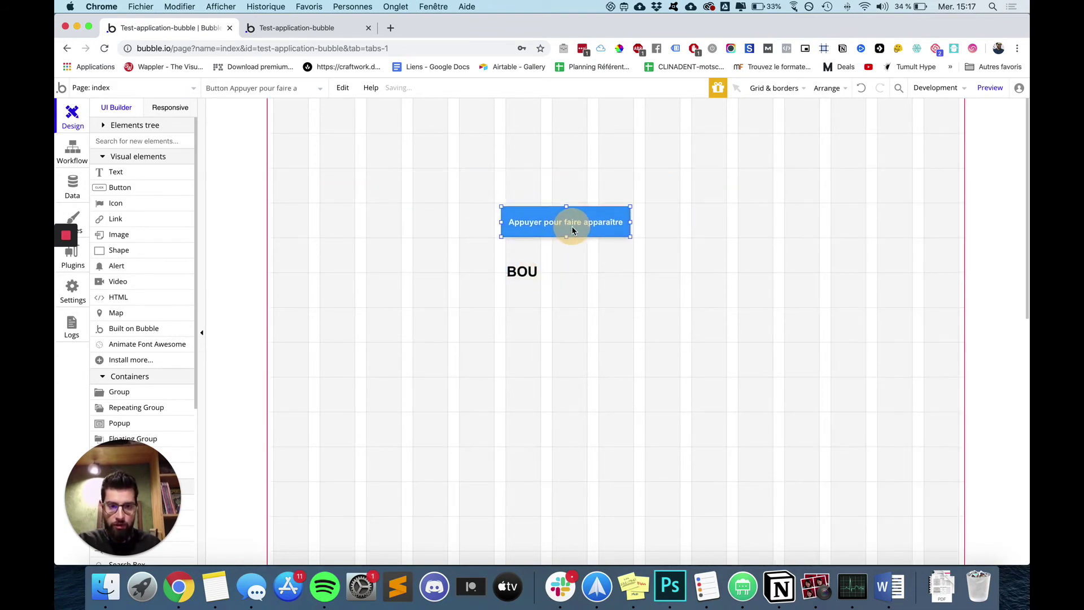
# Center the BOU text at font size 36 and move it closer below the button, at X 412, Y 263
pyautogui.doubleClick(523, 273)
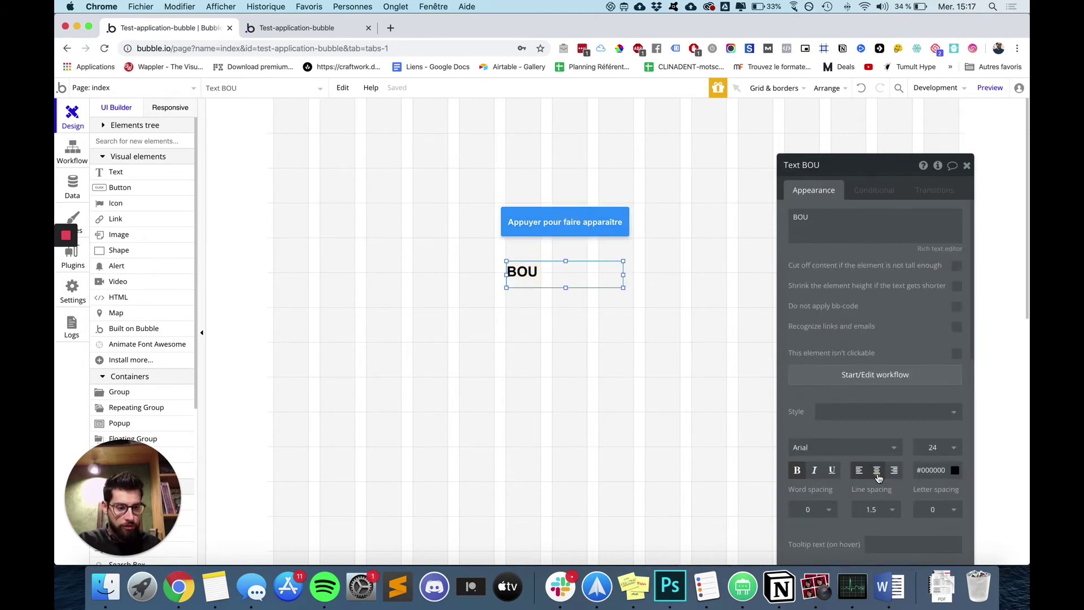
pyautogui.click(877, 470)
pyautogui.click(934, 447)
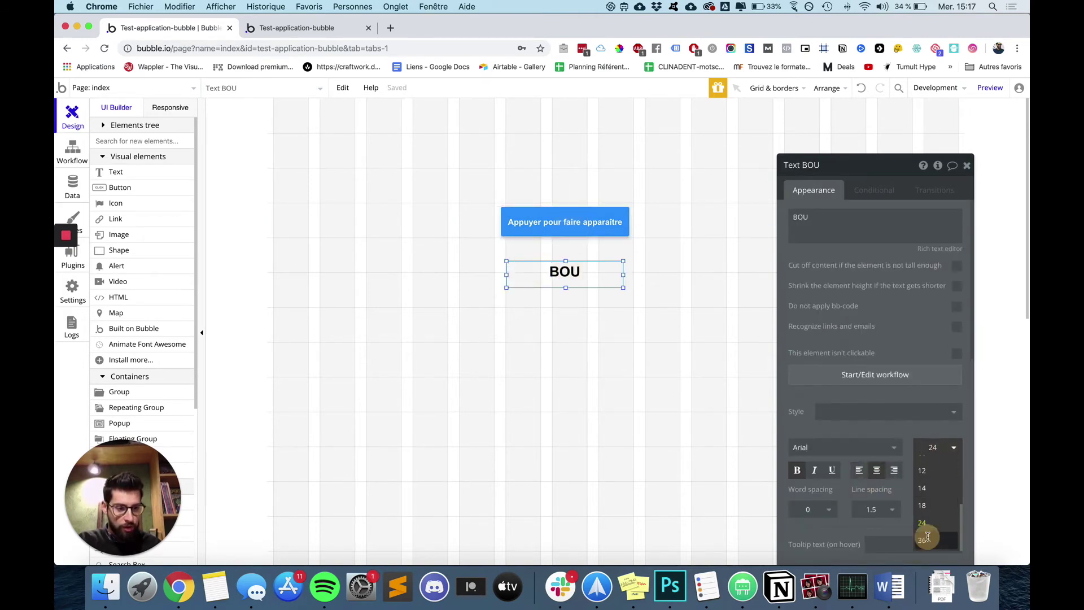
pyautogui.click(928, 540)
pyautogui.moveTo(598, 290)
pyautogui.mouseDown()
pyautogui.moveTo(594, 270)
pyautogui.moveTo(595, 280)
pyautogui.mouseUp()
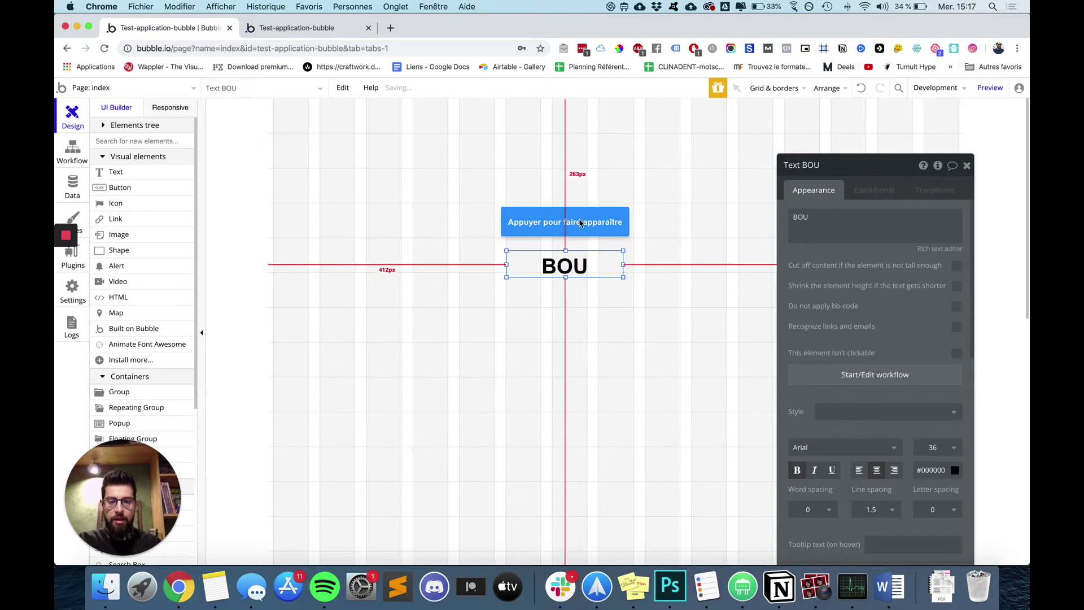
# Reload the preview page and test the "Appuyer pour faire apparaître" button
pyautogui.click(568, 223)
pyautogui.click(275, 29)
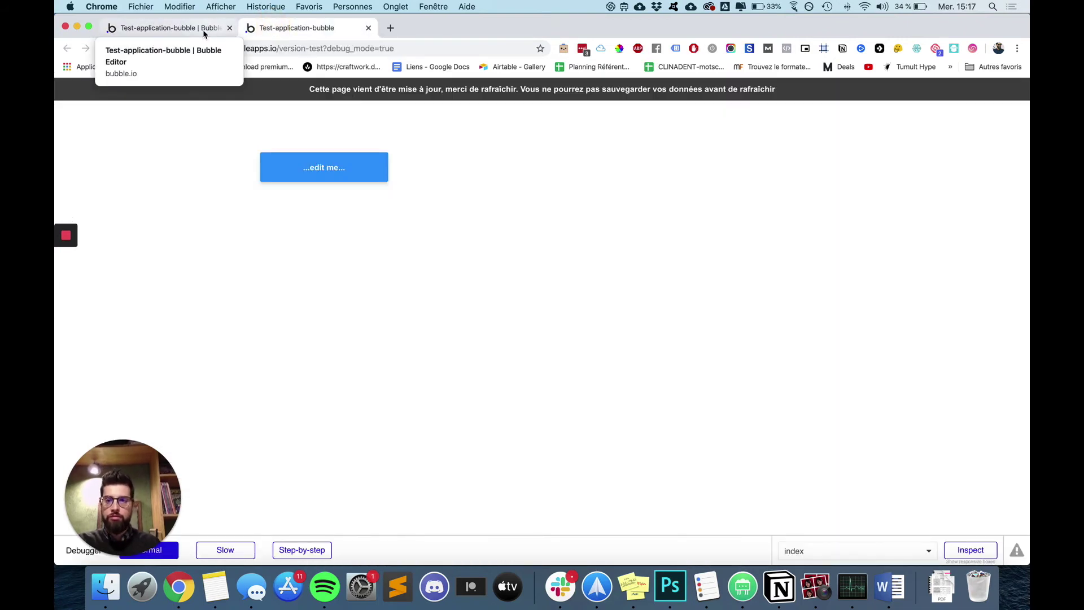
pyautogui.press('super+r')
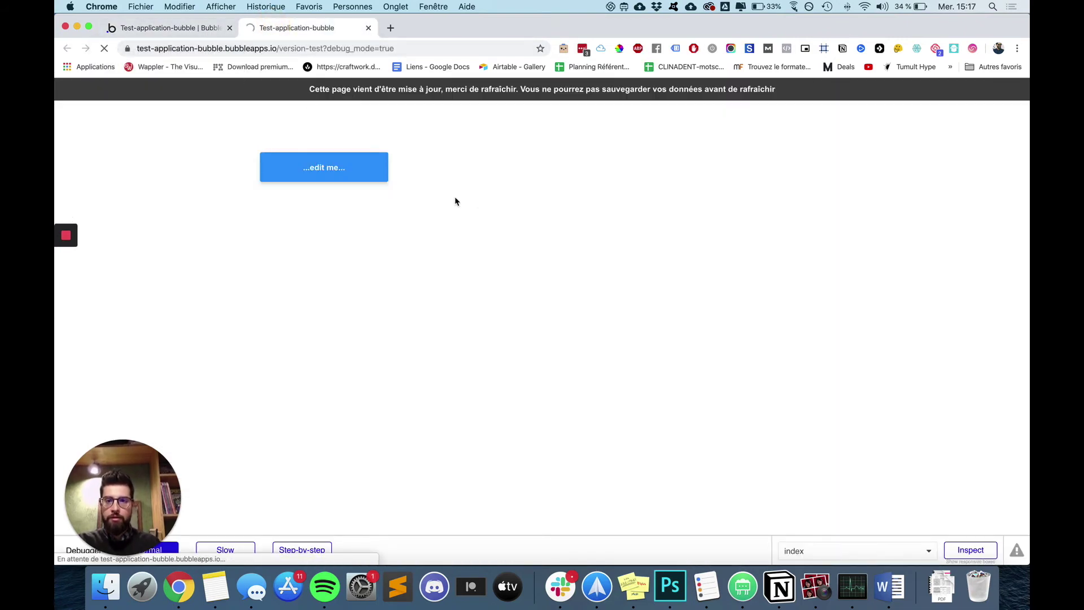
pyautogui.click(460, 207)
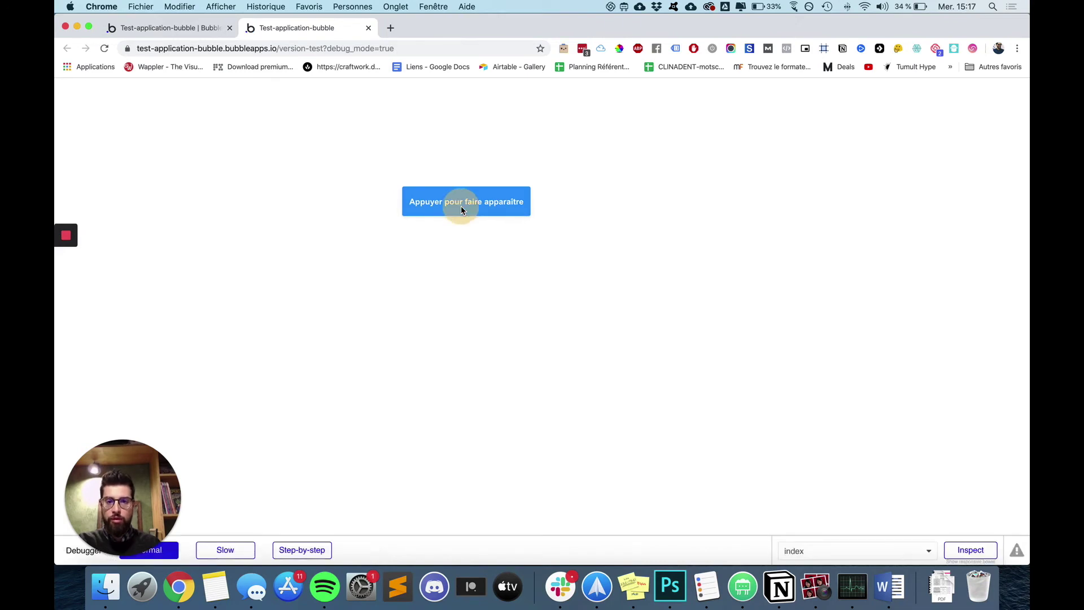
# Return to the page editor and start a click workflow for the "Appuyer pour faire apparaître" button
pyautogui.click(173, 27)
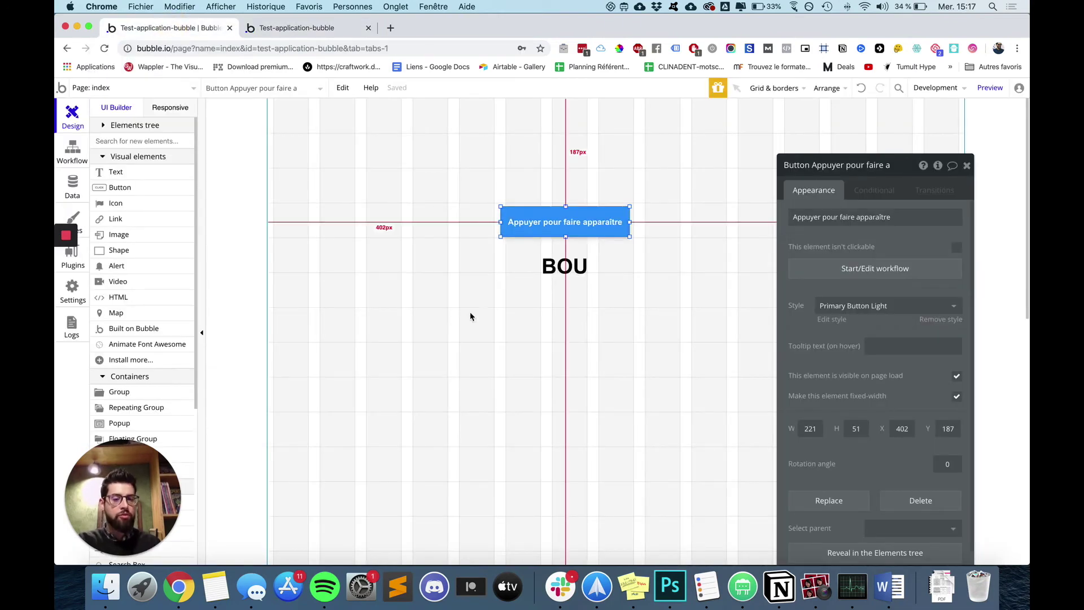
pyautogui.click(564, 239)
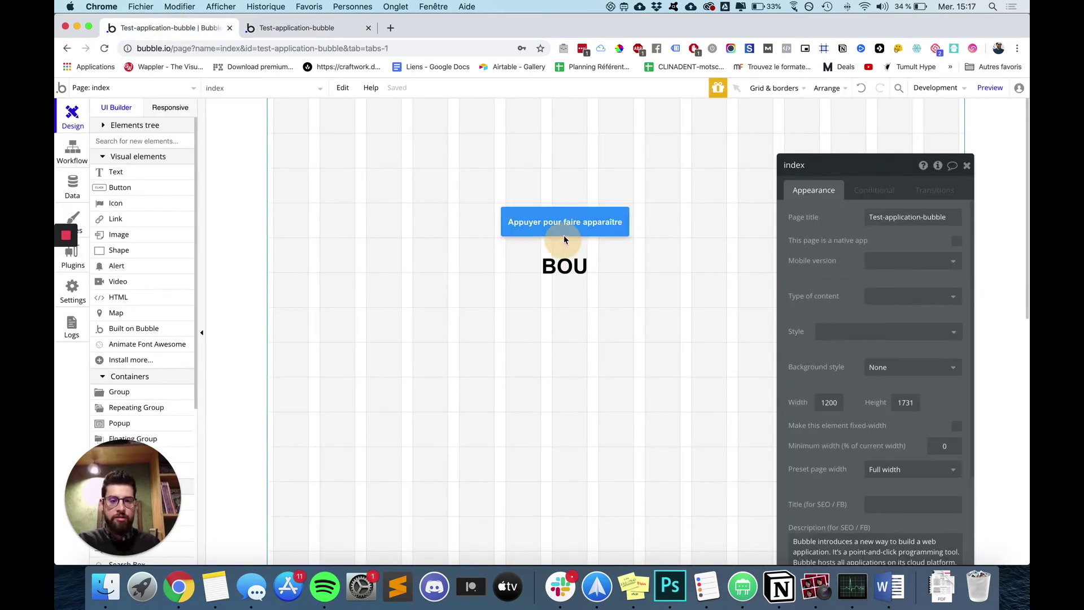
pyautogui.click(563, 235)
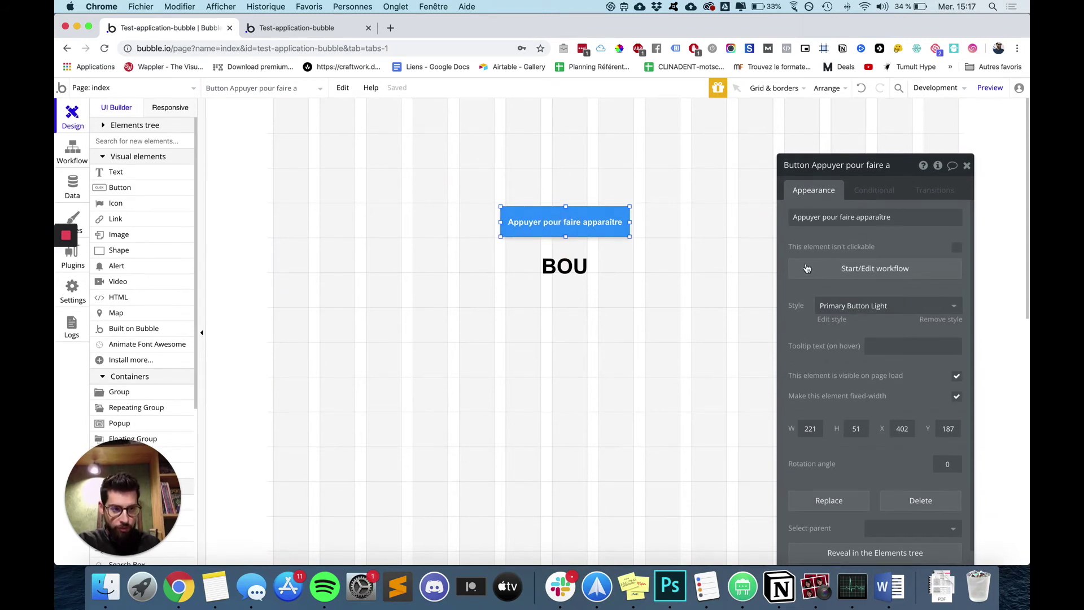
pyautogui.click(855, 272)
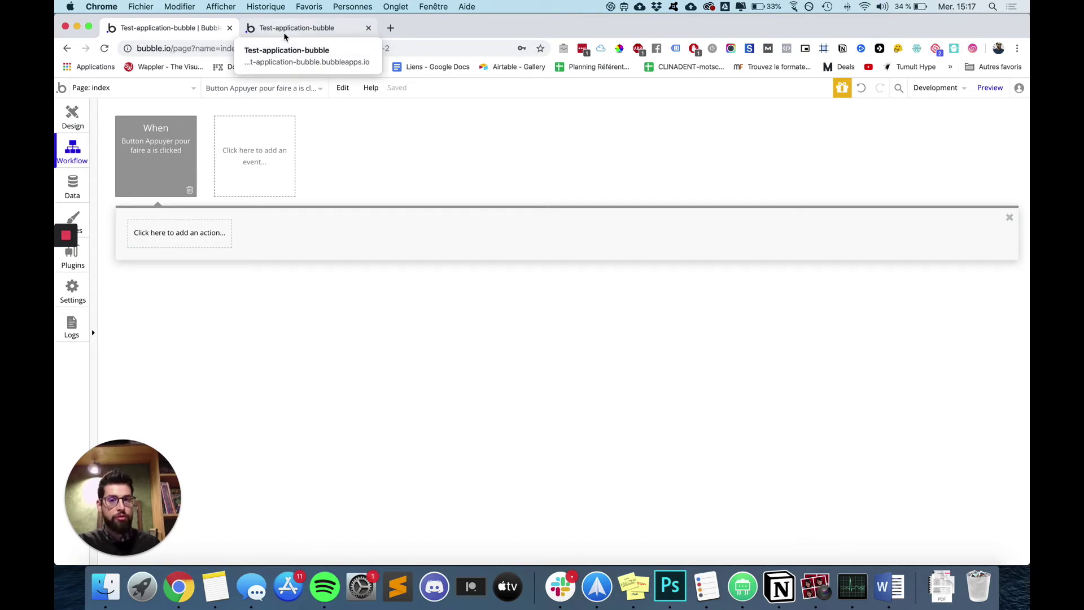
# Add a Show element action to the button's click workflow and set its element to Text BOU
pyautogui.click(150, 231)
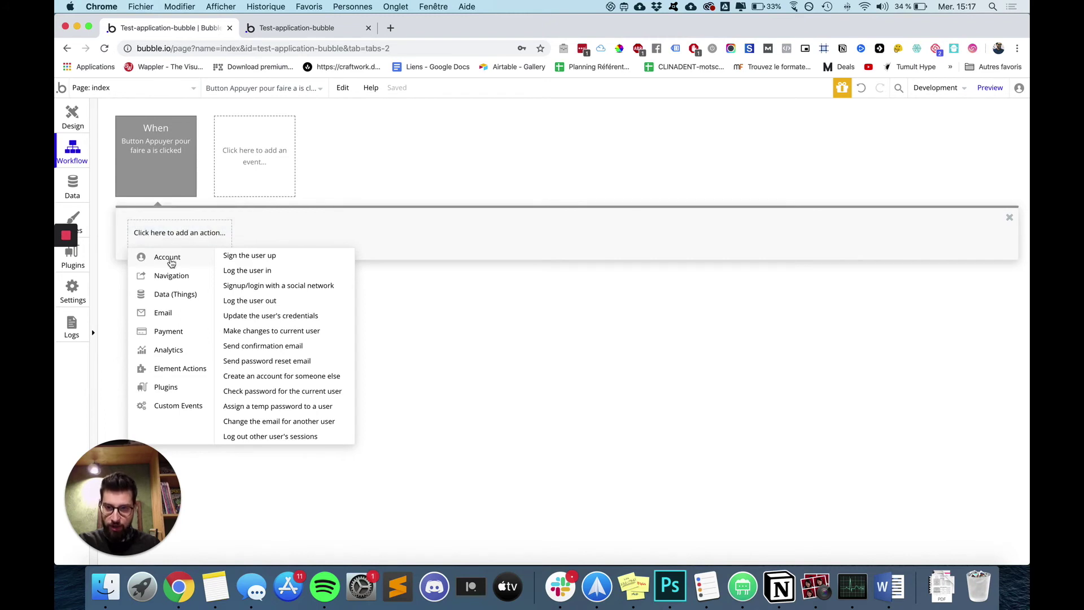
pyautogui.moveTo(174, 338)
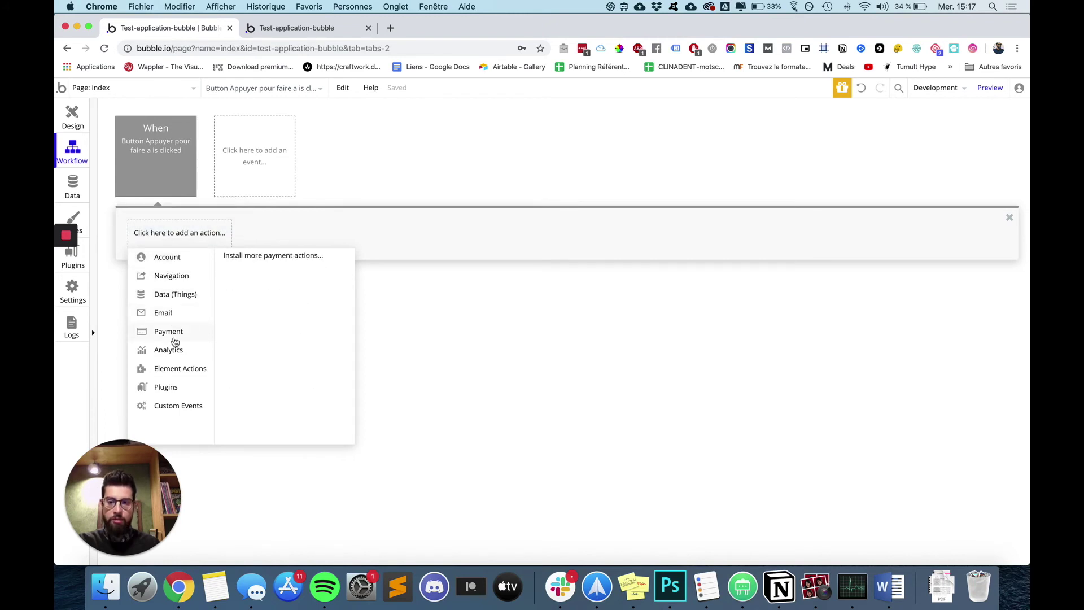
pyautogui.moveTo(175, 366)
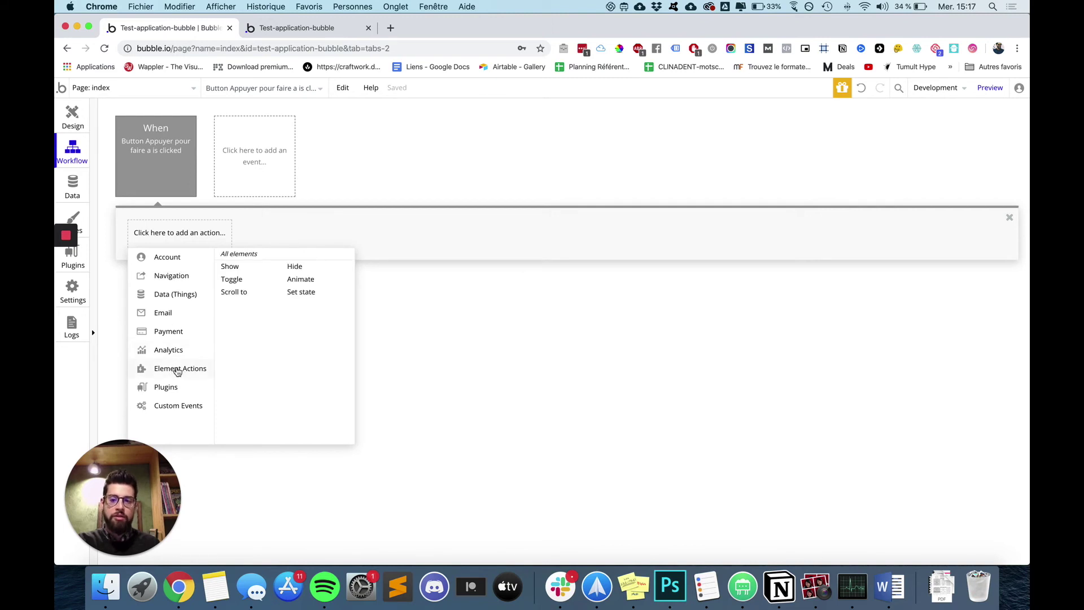
pyautogui.click(234, 268)
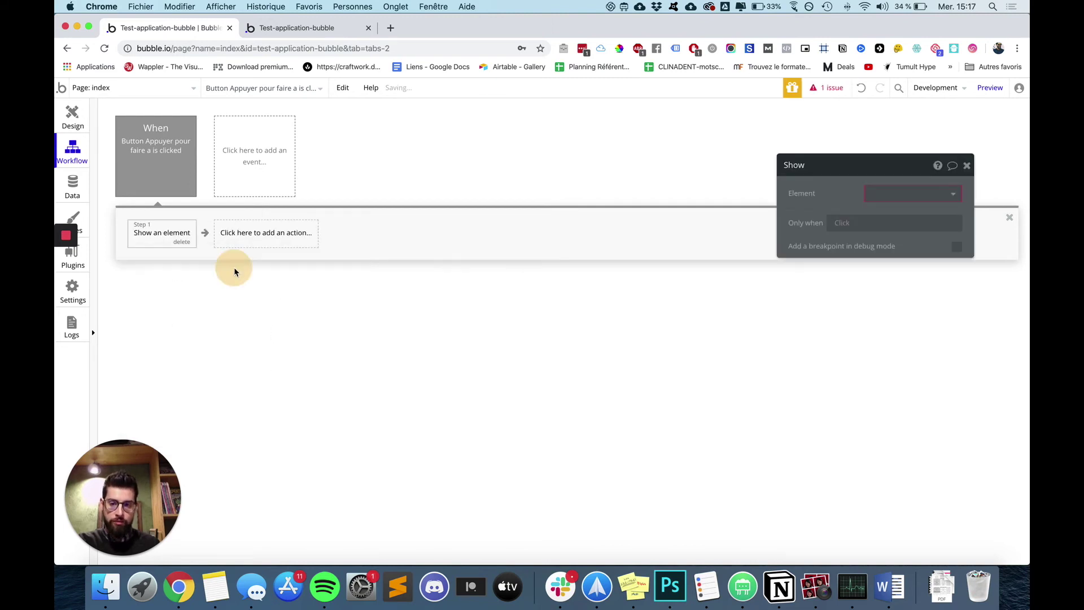
pyautogui.click(901, 195)
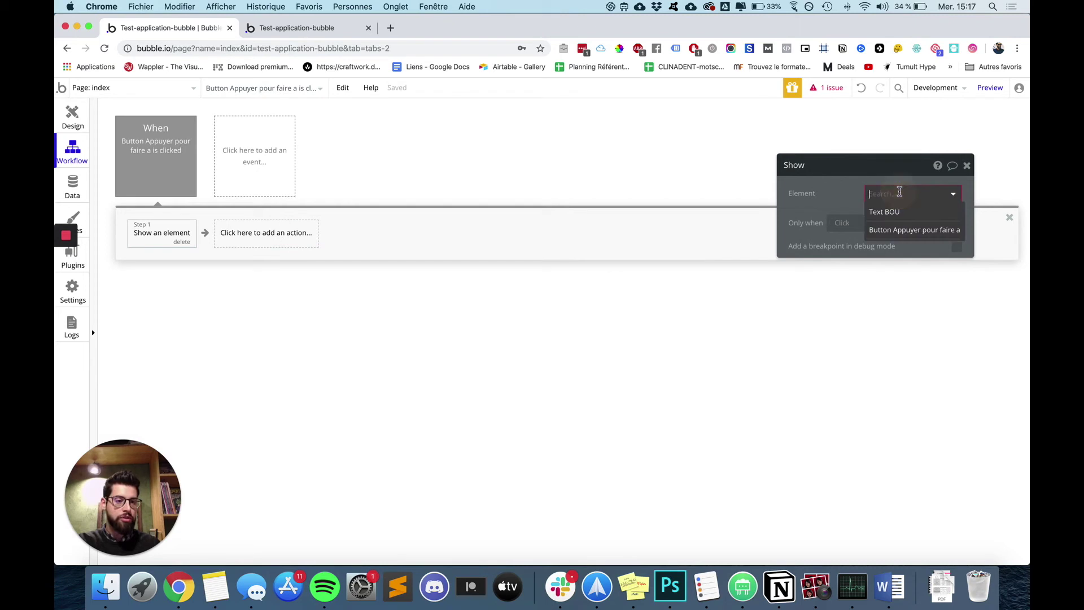
pyautogui.click(878, 211)
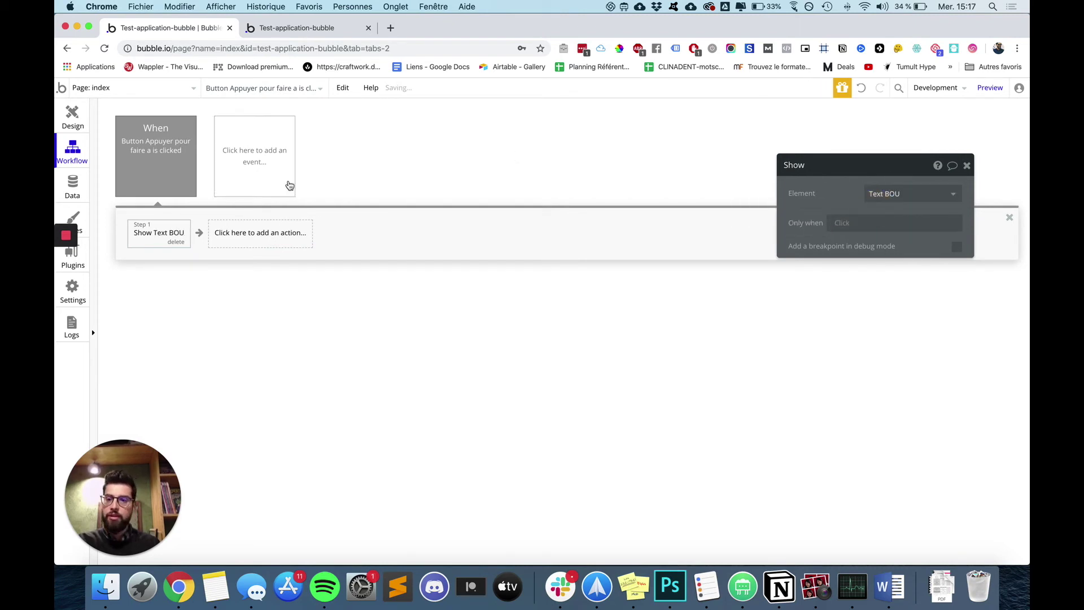
pyautogui.moveTo(158, 152)
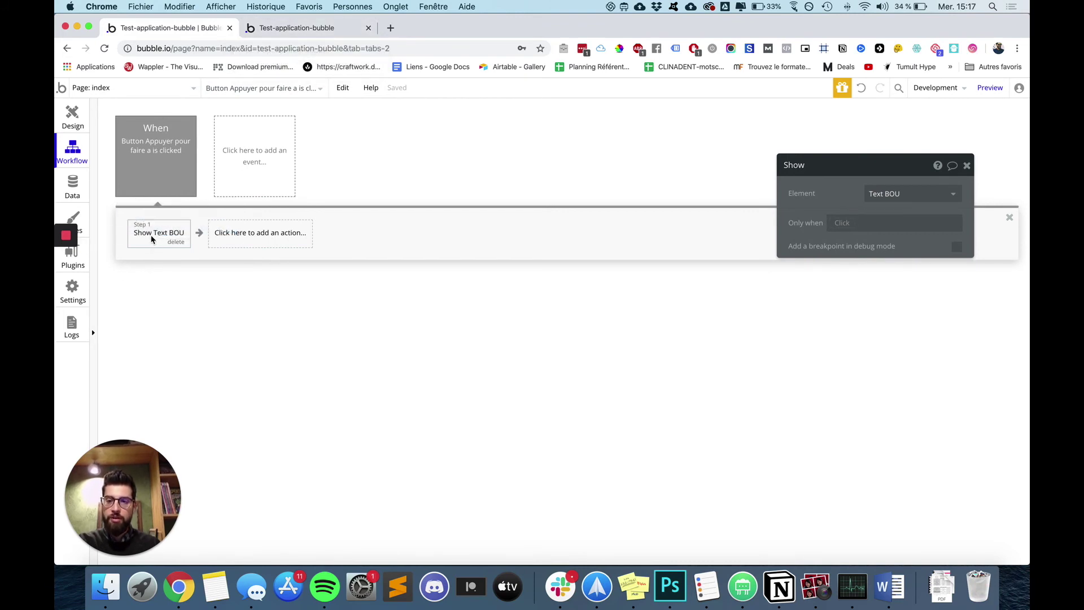
# Reload the preview page and test whether the "Appuyer pour faire apparaître" button reveals the BOU text
pyautogui.click(316, 28)
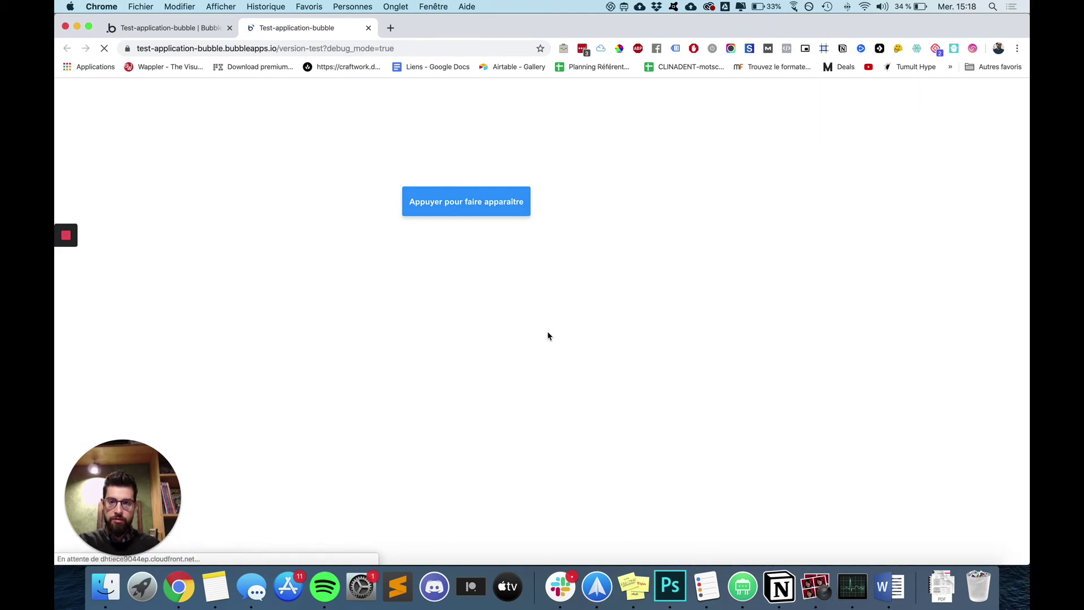
pyautogui.click(515, 208)
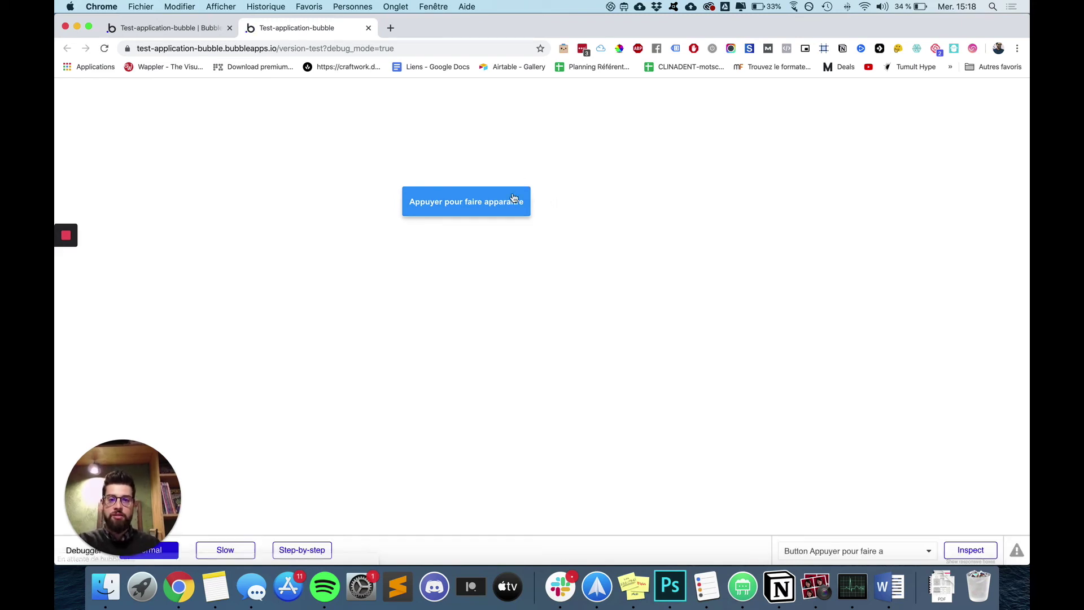
pyautogui.click(514, 199)
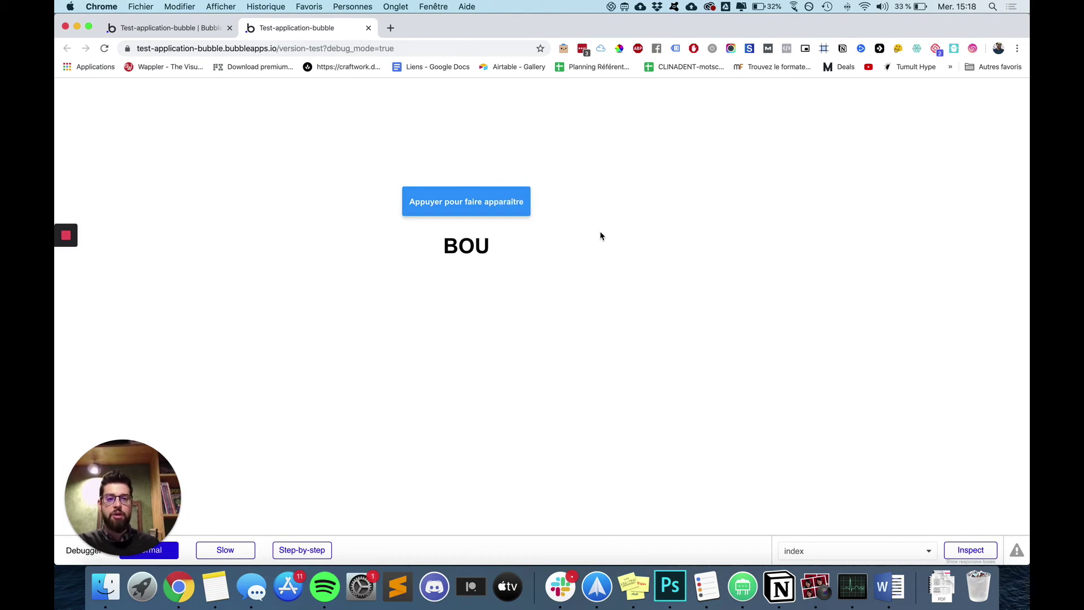